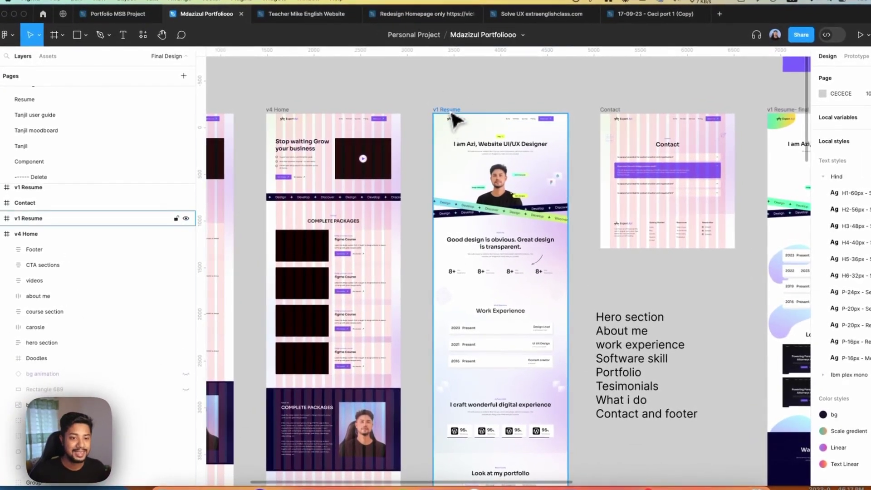
Select the v1 Resume frame in Figma, then switch to the Framer project in Chrome
click(428, 124)
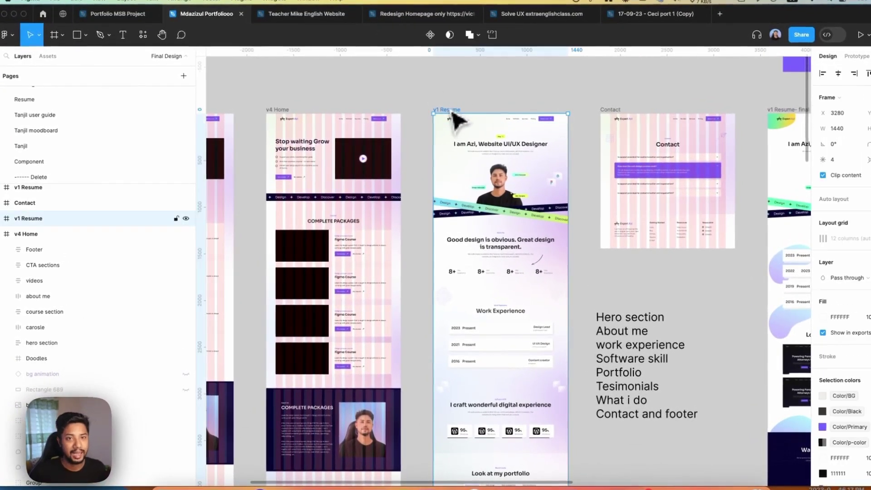
click(316, 429)
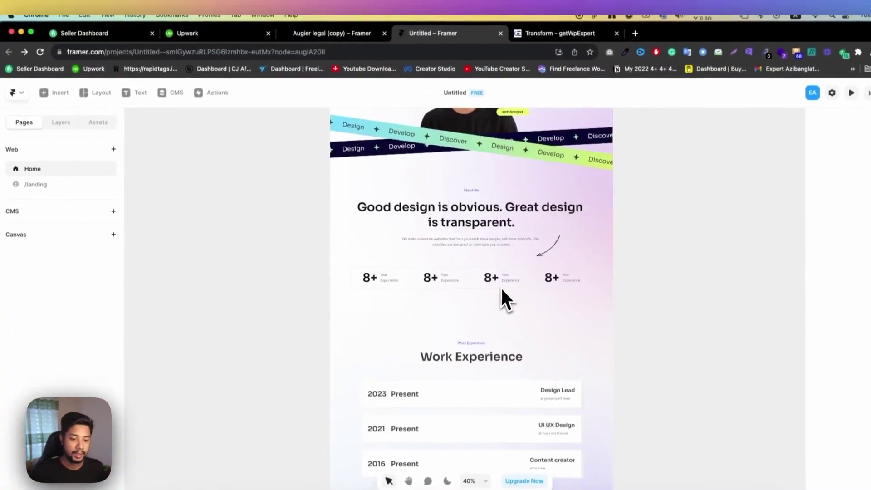
Scroll down through the imported portfolio page in Framer to review it
scroll(500, 288, down, 5)
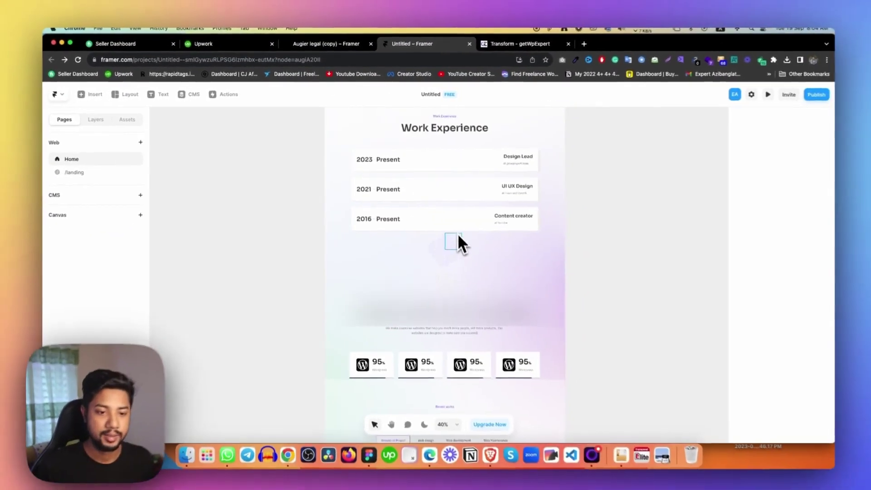
scroll(451, 235, down, 5)
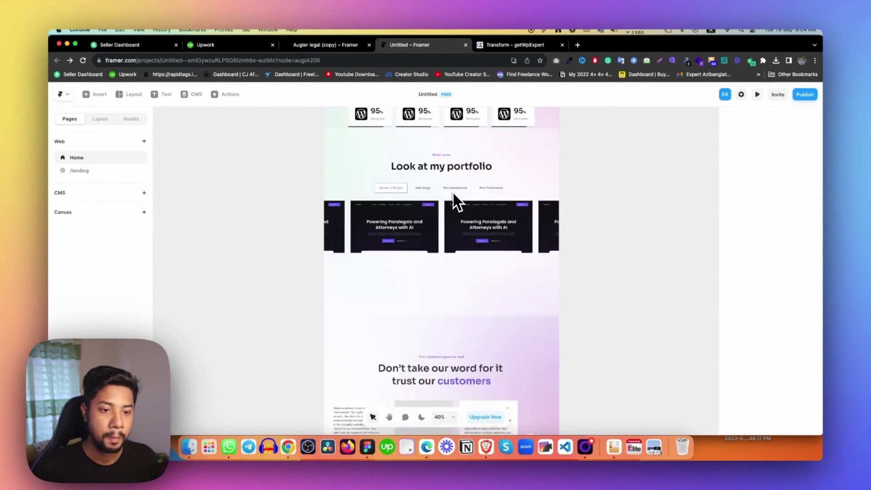
scroll(472, 149, up, 4)
scroll(478, 195, down, 10)
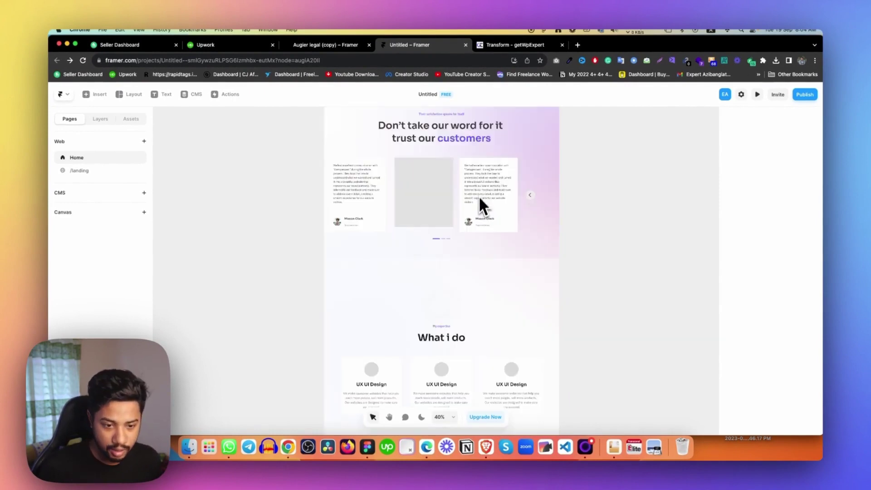
scroll(476, 204, up, 10)
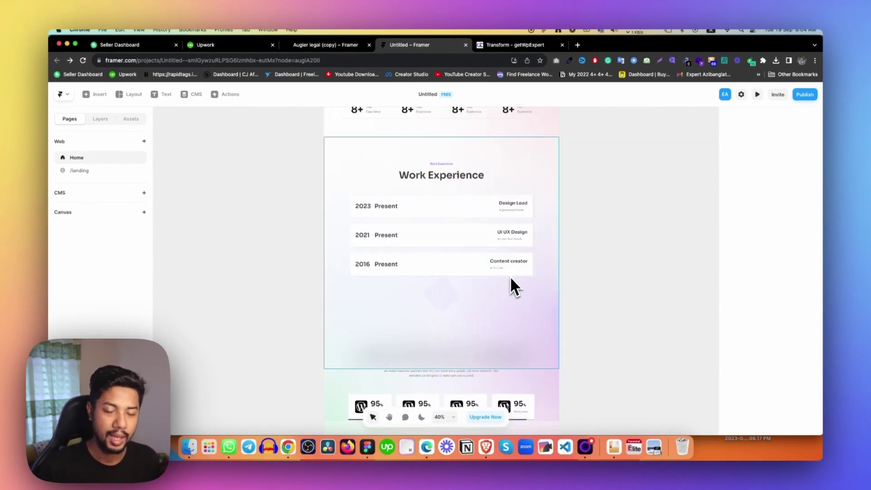
scroll(511, 277, down, 10)
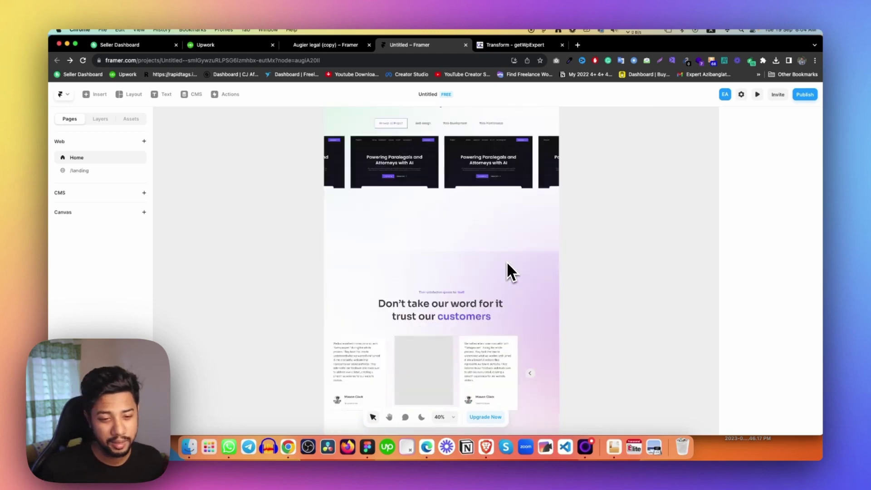
scroll(506, 260, down, 5)
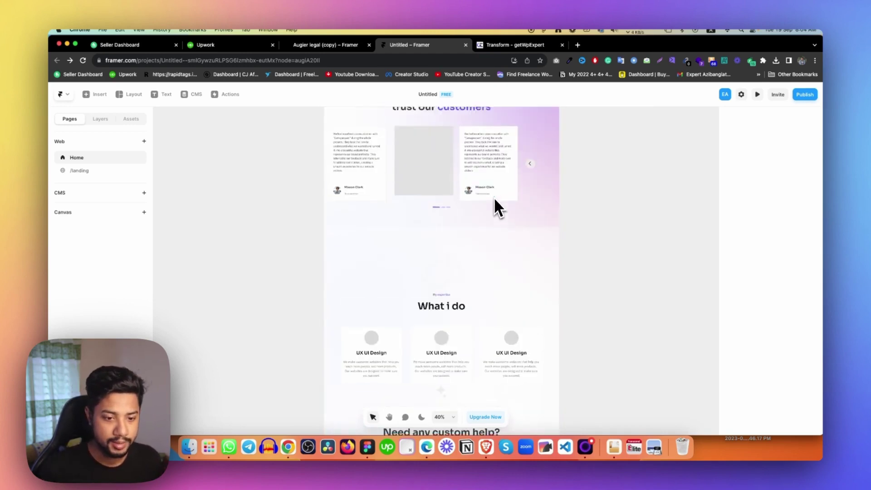
scroll(493, 197, down, 1)
Draw a small frame above the 'What i do' heading and select the testimonial image placeholder
key(f)
drag(418, 223, 458, 261)
scroll(447, 157, up, 1)
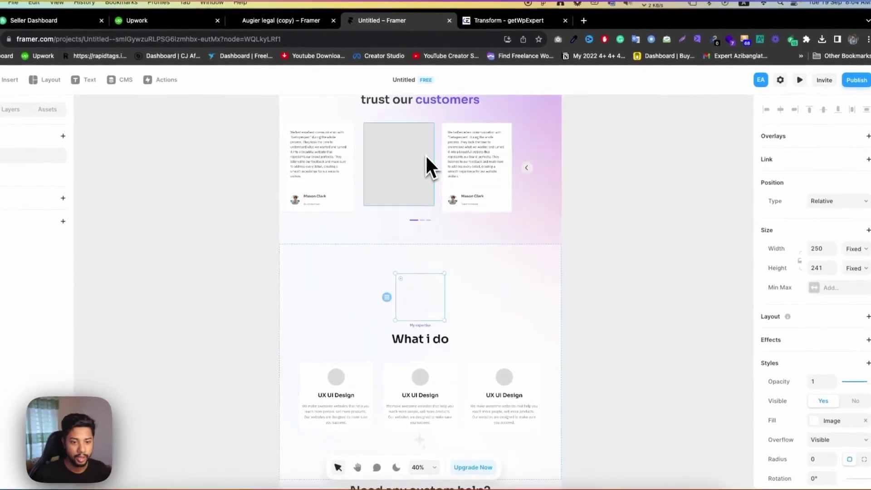
click(508, 174)
Scroll back up the page to check the layout from the hero
scroll(488, 180, up, 4)
scroll(485, 188, down, 14)
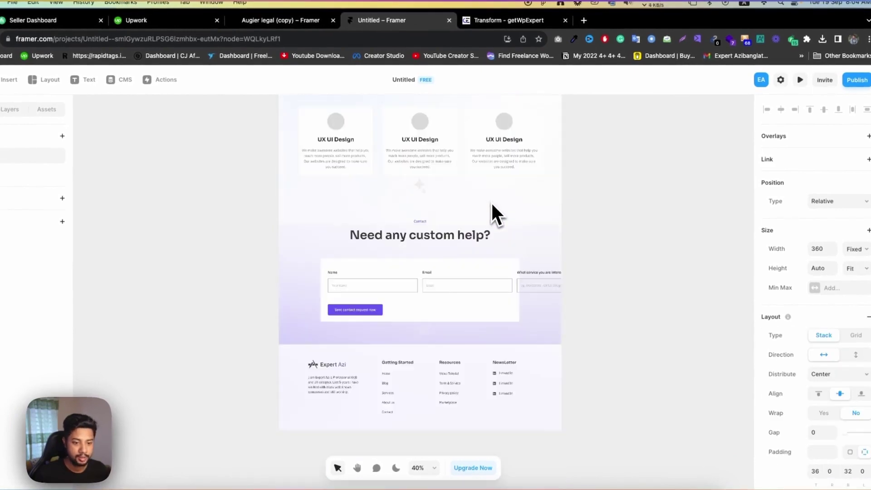
scroll(496, 237, up, 5)
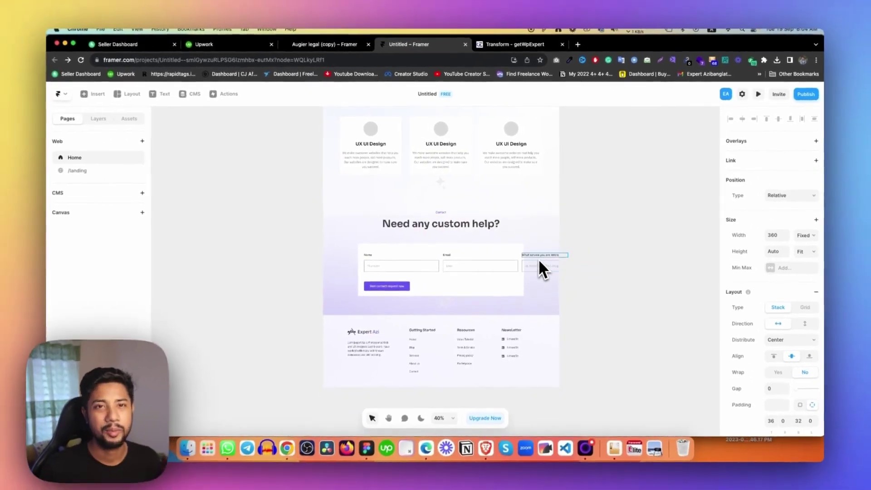
scroll(494, 272, up, 10)
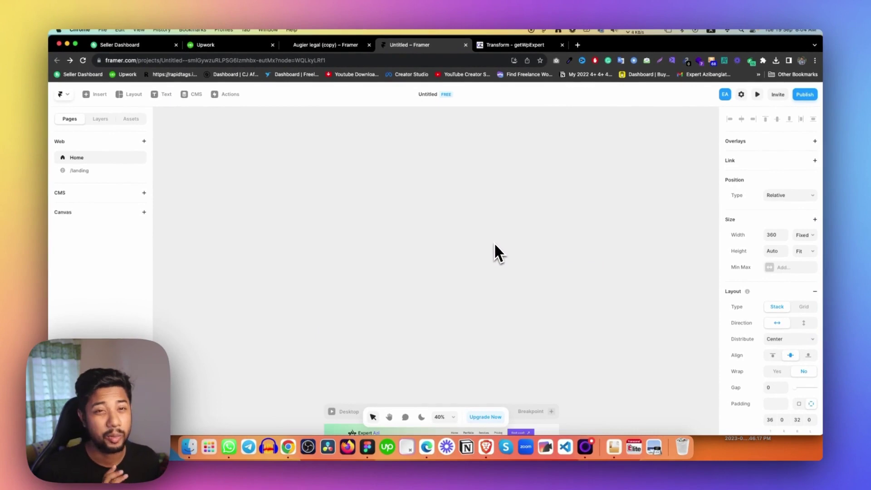
scroll(494, 244, up, 3)
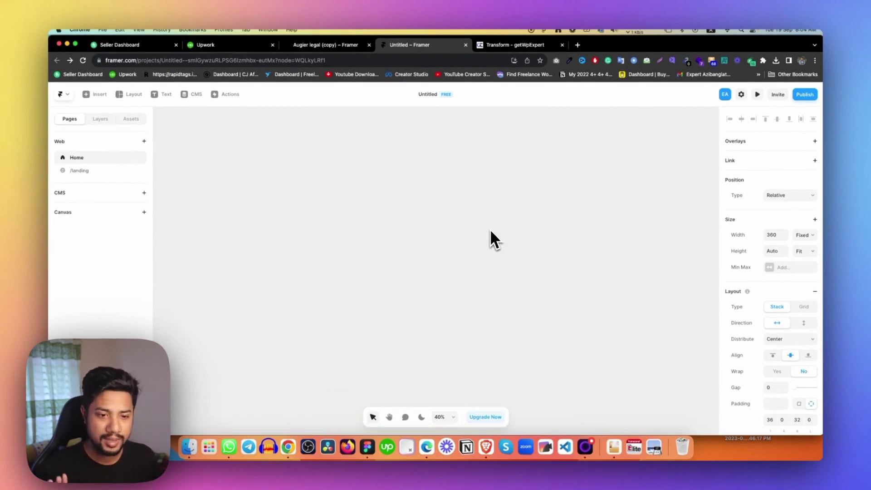
scroll(491, 232, down, 1)
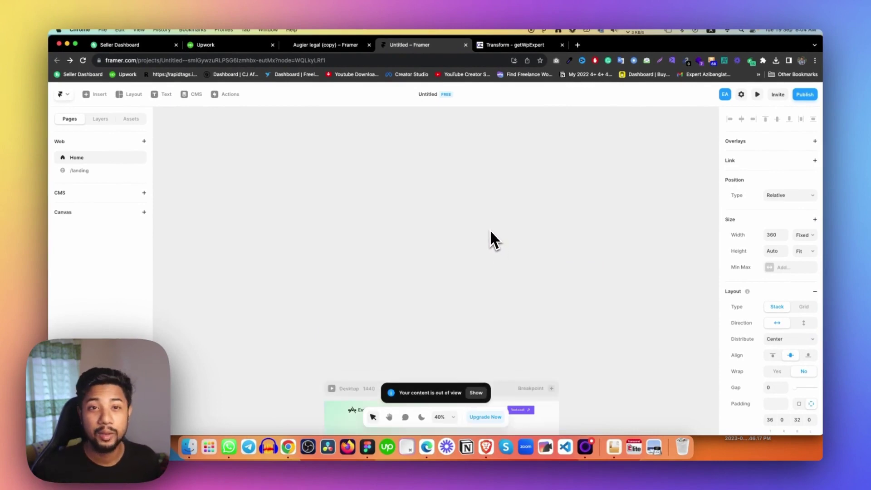
scroll(488, 229, down, 3)
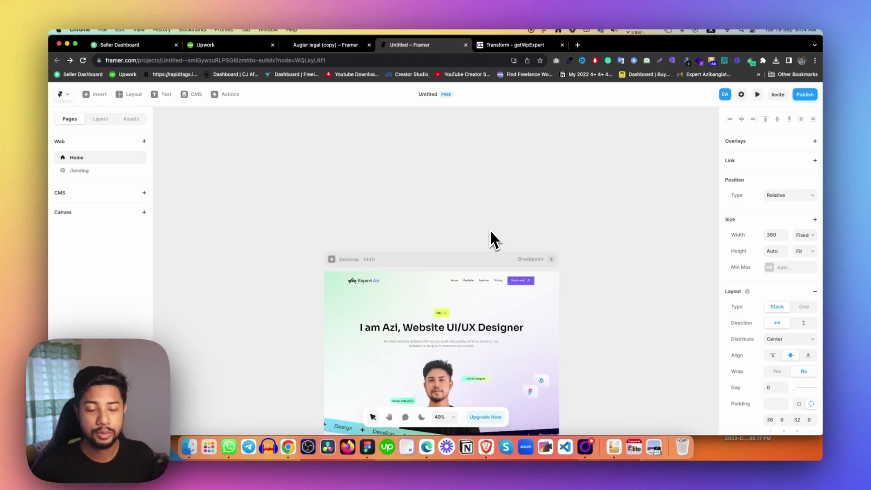
scroll(490, 231, down, 10)
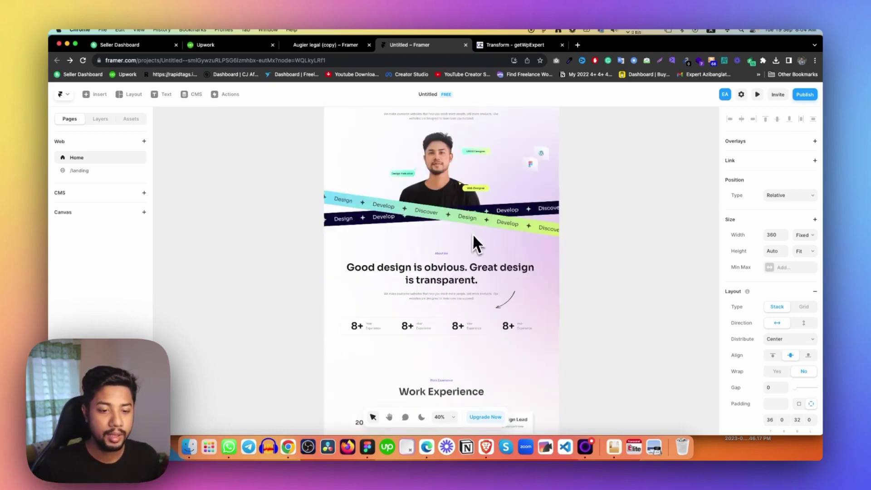
Select Group 38 below the 2016 row in the layer tree and set its position to Absolute
scroll(476, 246, down, 5)
click(443, 251)
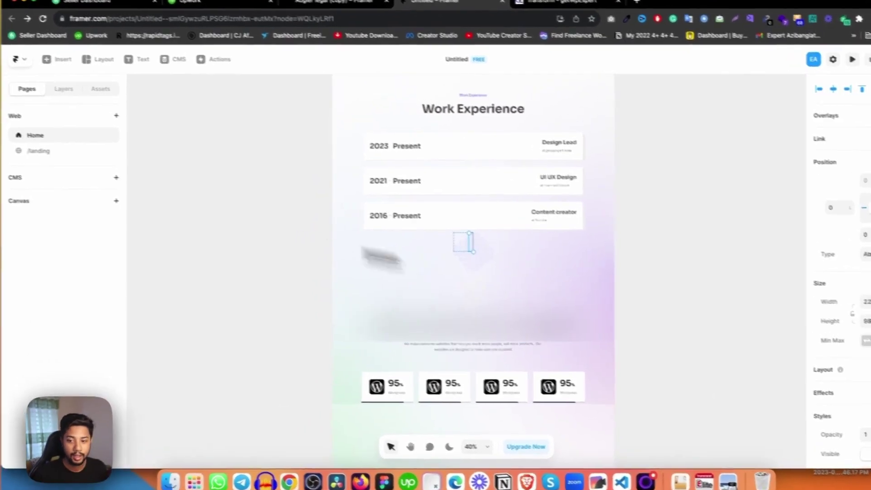
click(63, 89)
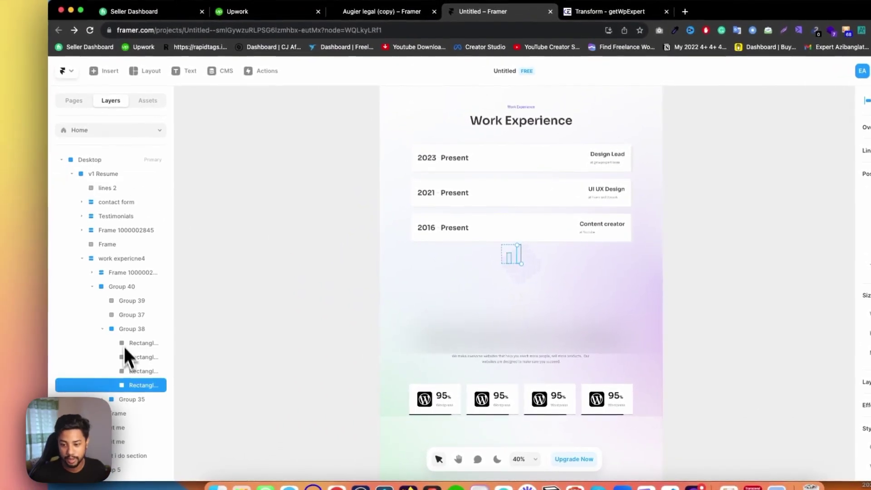
click(90, 323)
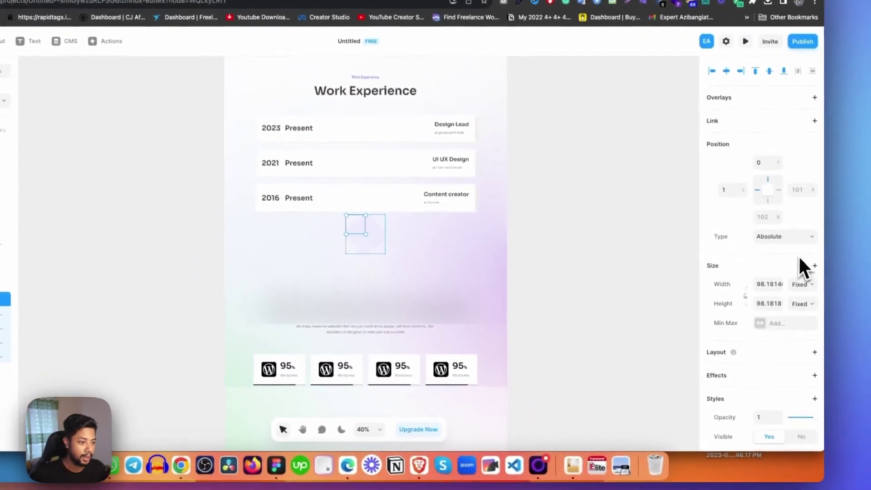
click(798, 237)
click(731, 243)
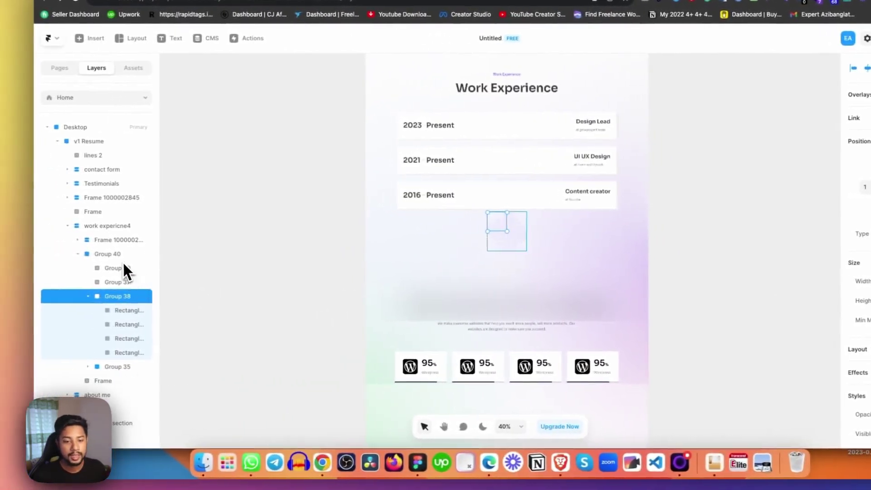
Set parent Group 40 to Absolute positioning and drag it up below the experience rows
click(23, 256)
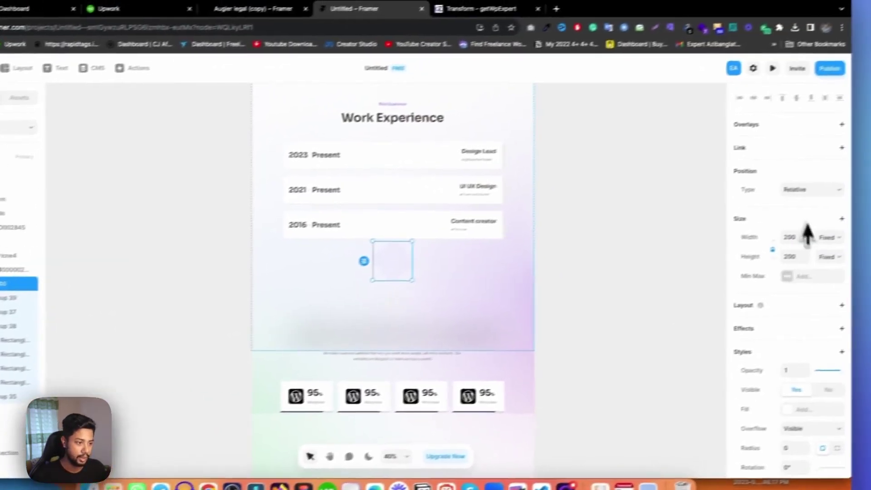
click(806, 189)
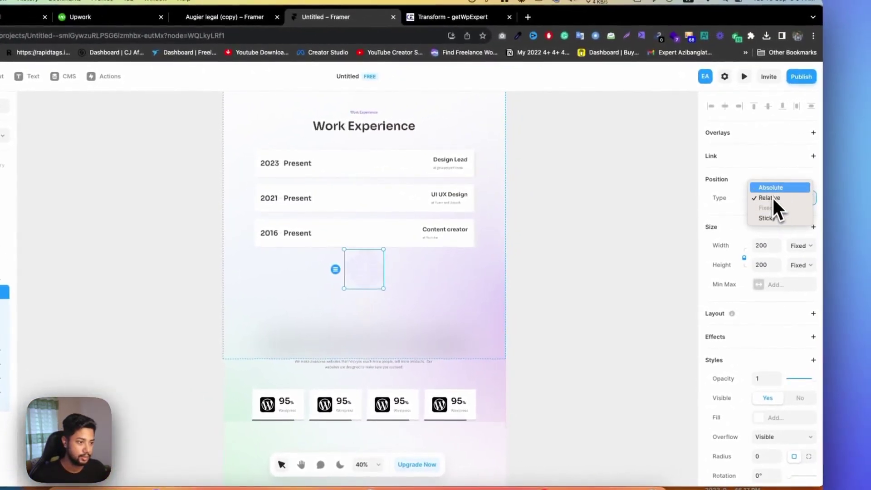
click(771, 189)
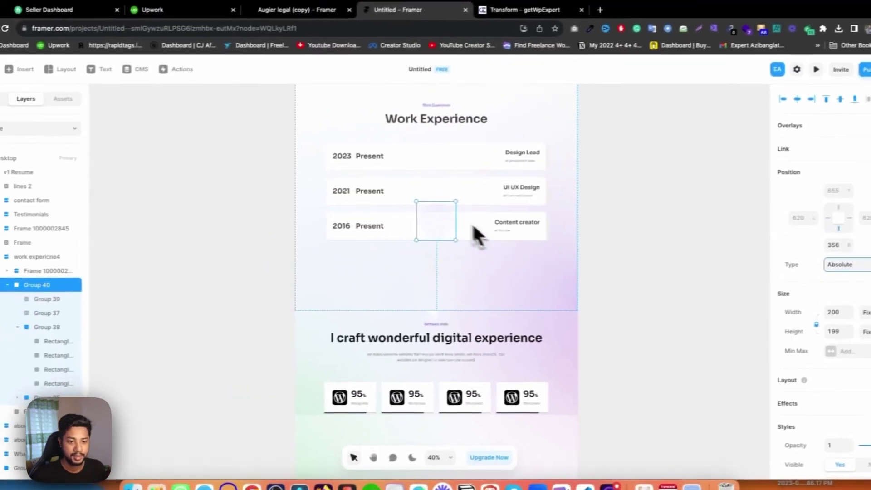
drag(438, 230, 531, 160)
drag(547, 128, 570, 130)
click(442, 295)
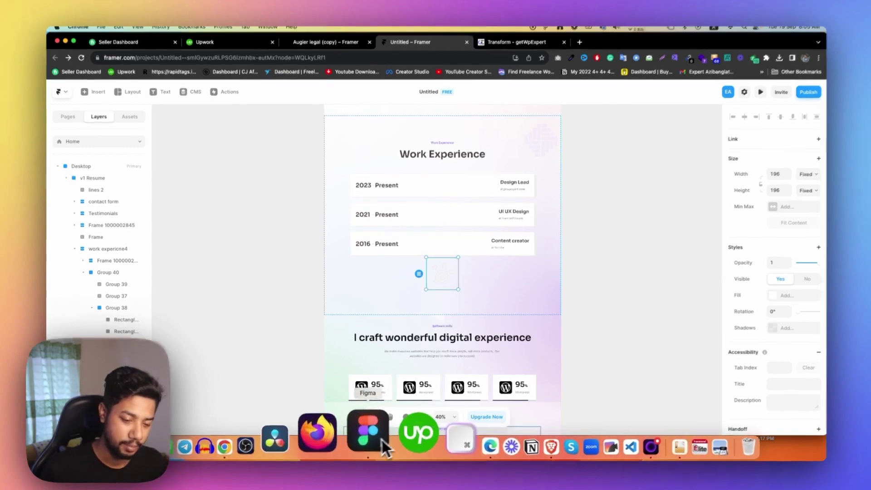
Glance at Figma, return to Framer and select the hero heading and intro text
click(381, 440)
click(224, 446)
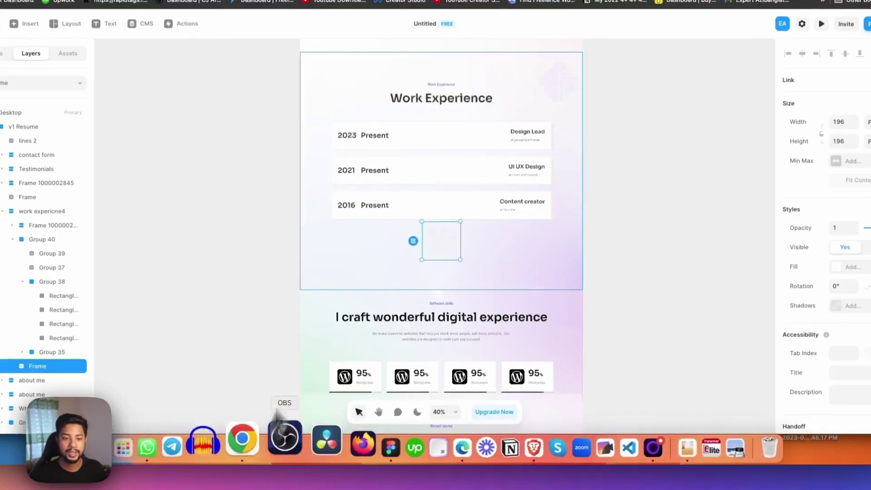
scroll(458, 199, up, 15)
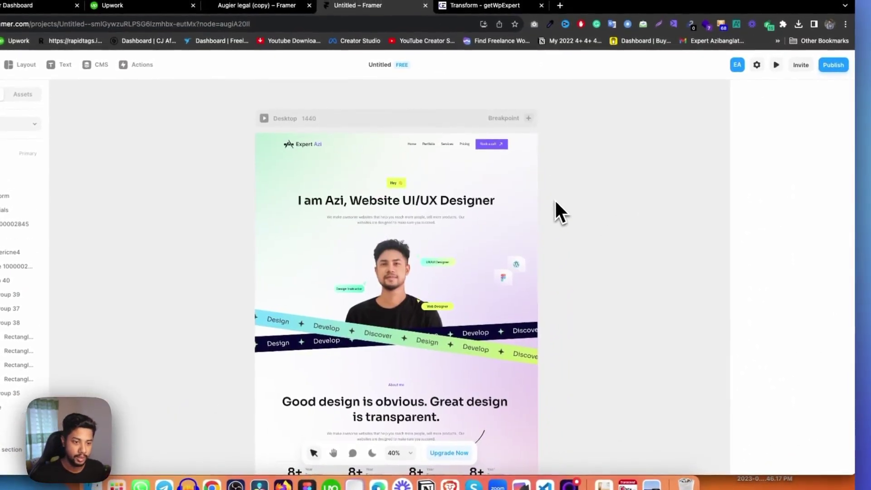
scroll(553, 204, down, 2)
click(484, 187)
Select the 'Good design is obvious' text, then switch back to the Figma design
scroll(443, 254, down, 2)
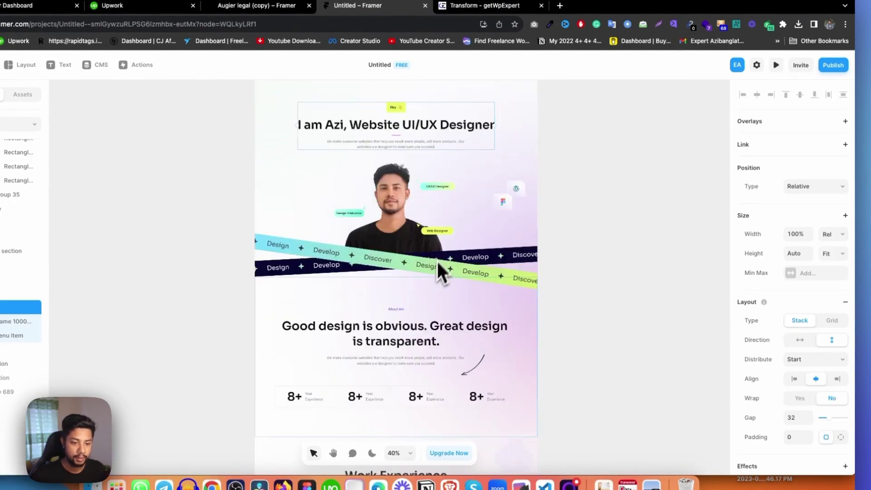
scroll(430, 272, down, 2)
click(424, 289)
scroll(424, 289, down, 2)
scroll(481, 292, down, 5)
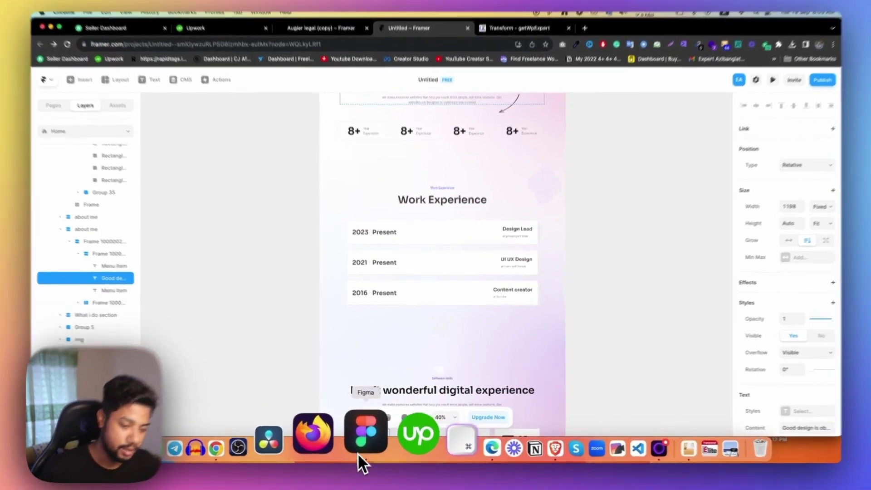
click(361, 455)
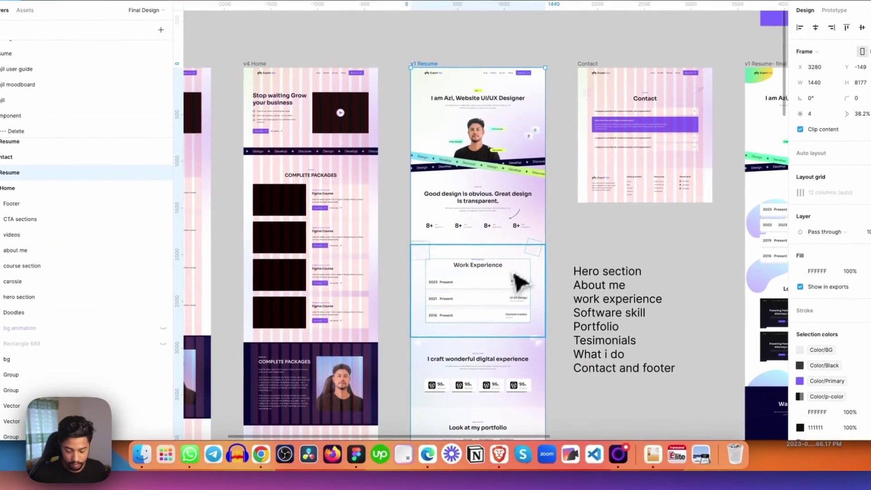
Expand the Work Experience frame's layers, select Group 40, then select the whole section
scroll(513, 273, up, 3)
click(505, 263)
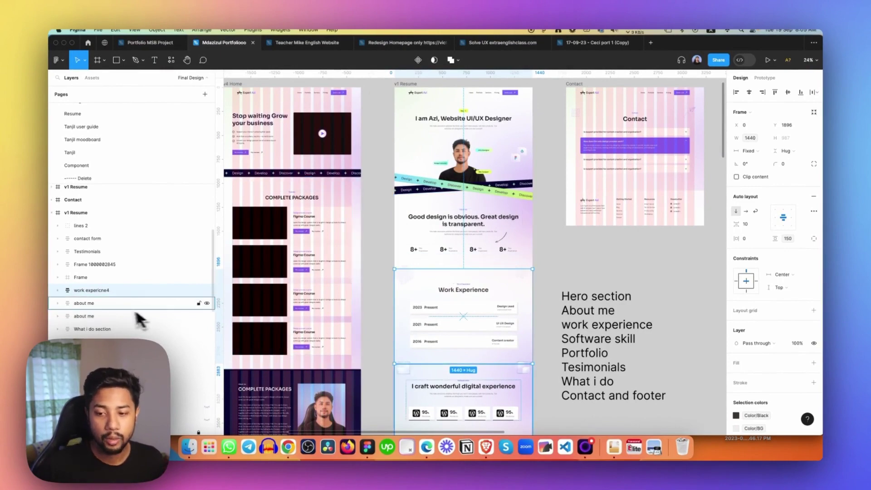
click(58, 289)
click(108, 314)
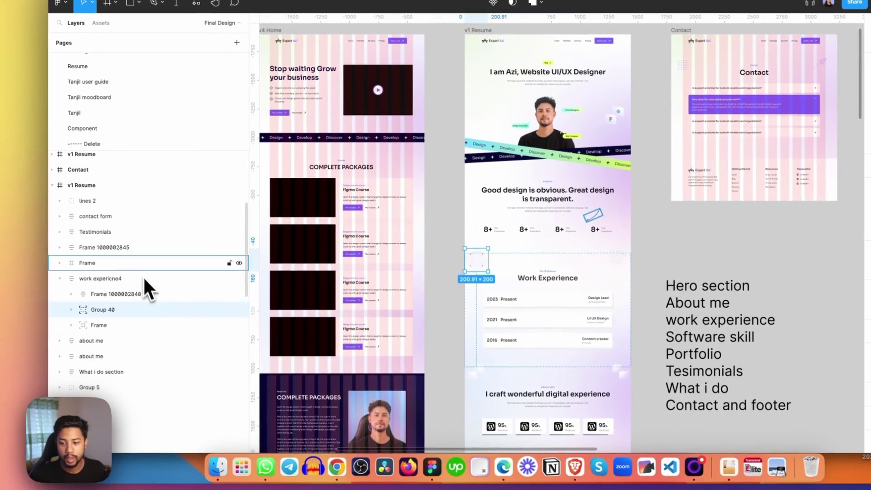
click(137, 278)
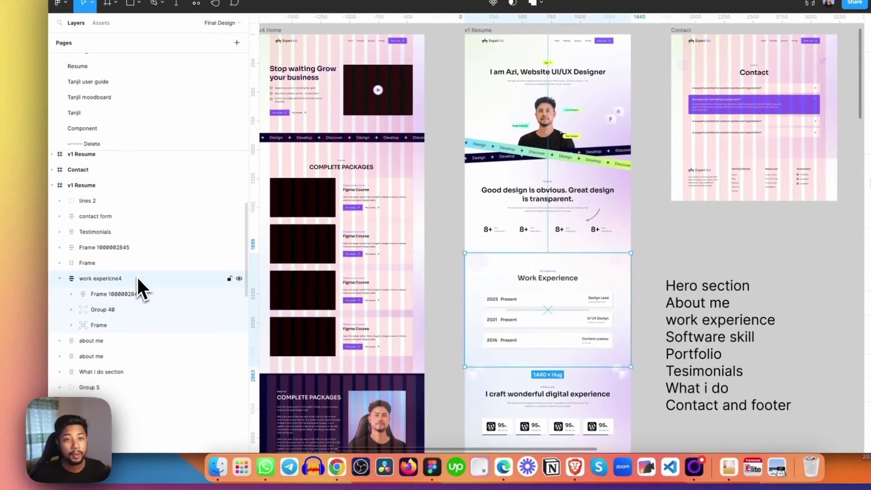
Wrap the work experience section in a new frame named 'Work experiene section'
right_click(137, 277)
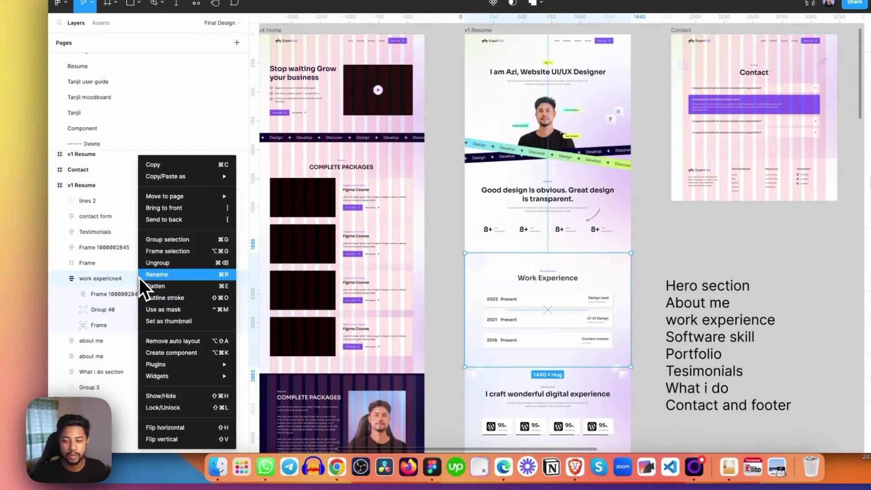
click(174, 248)
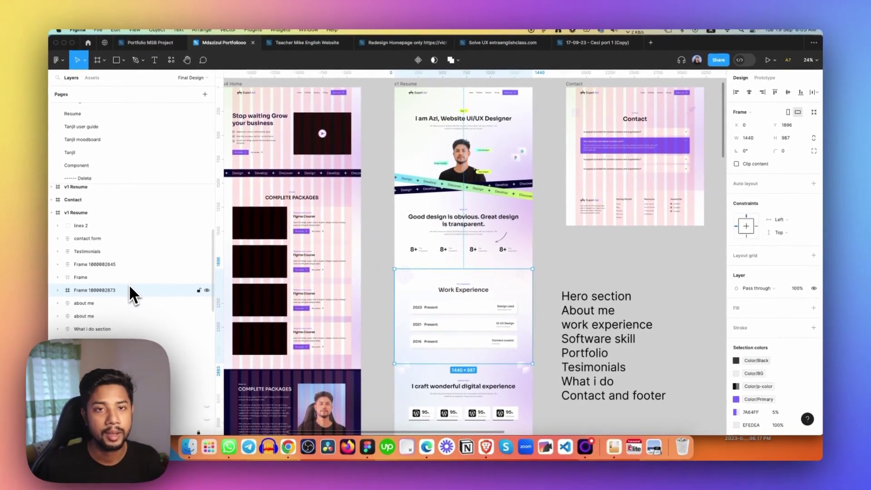
click(58, 290)
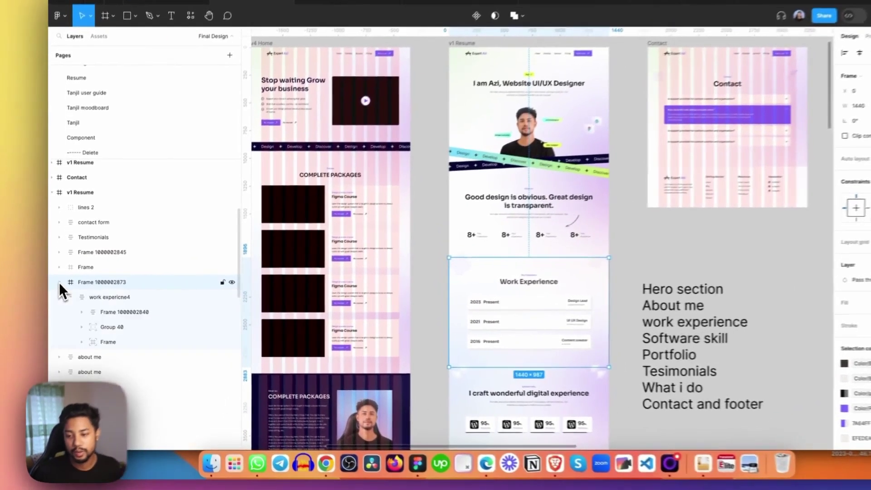
double_click(110, 290)
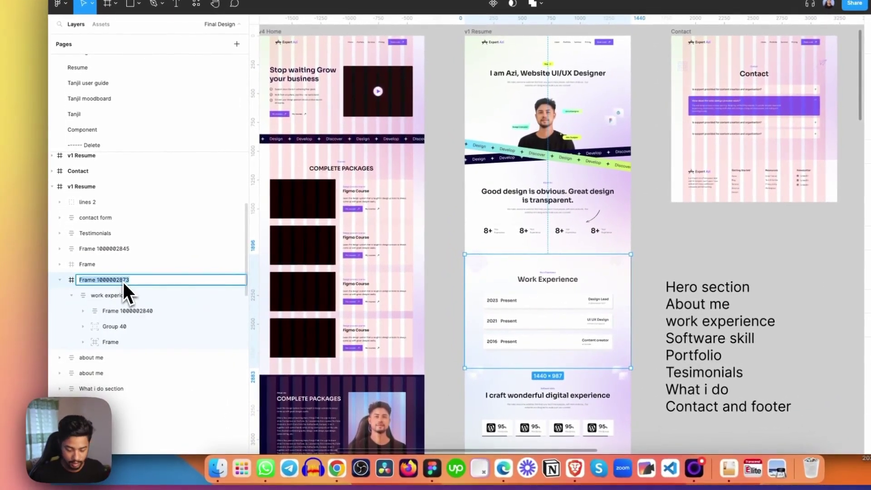
text(Work)
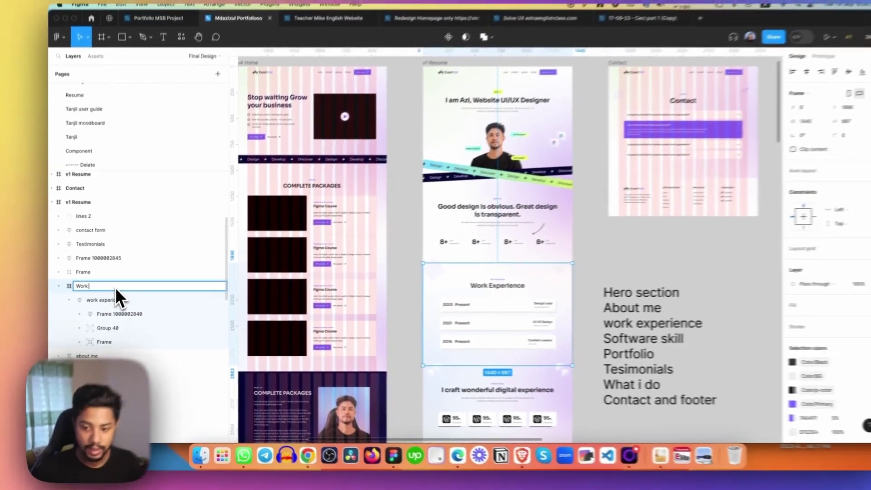
text( experie)
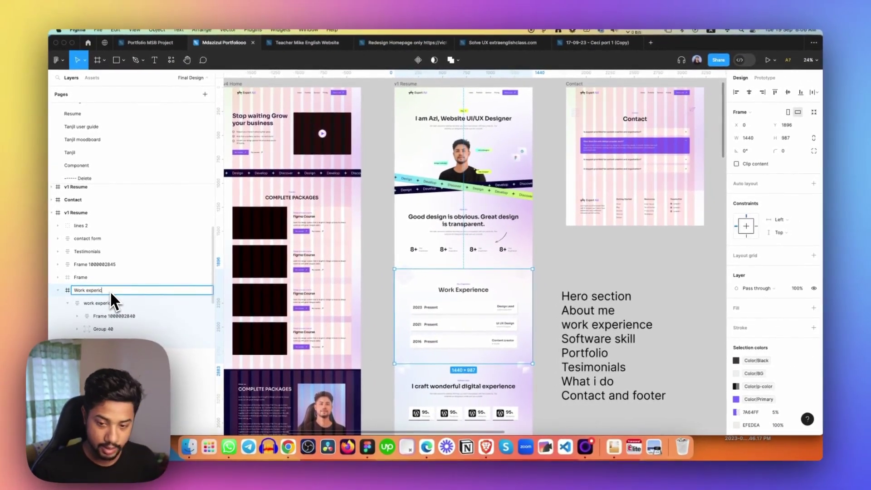
text(ne sec)
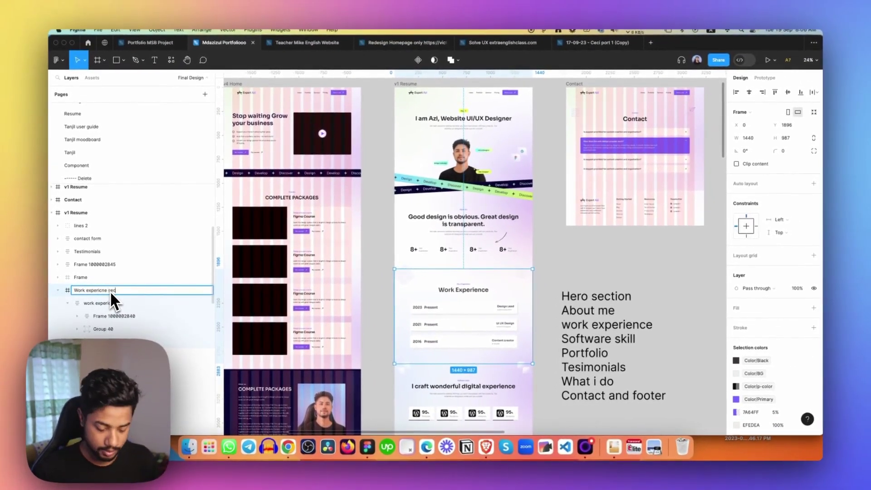
text(tion)
key(Return)
click(117, 303)
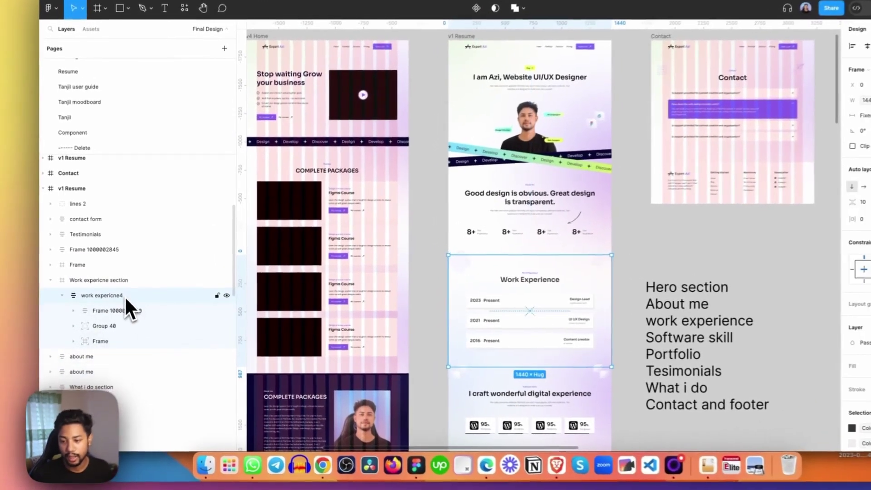
right_click(125, 295)
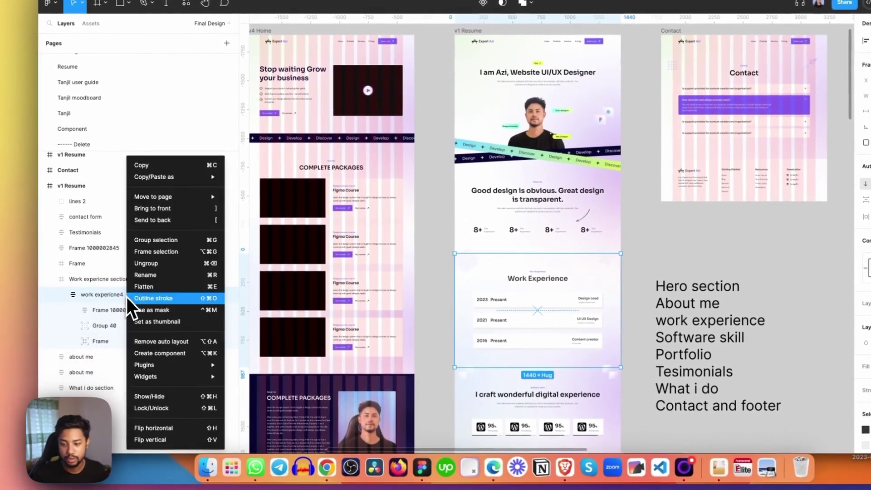
click(146, 264)
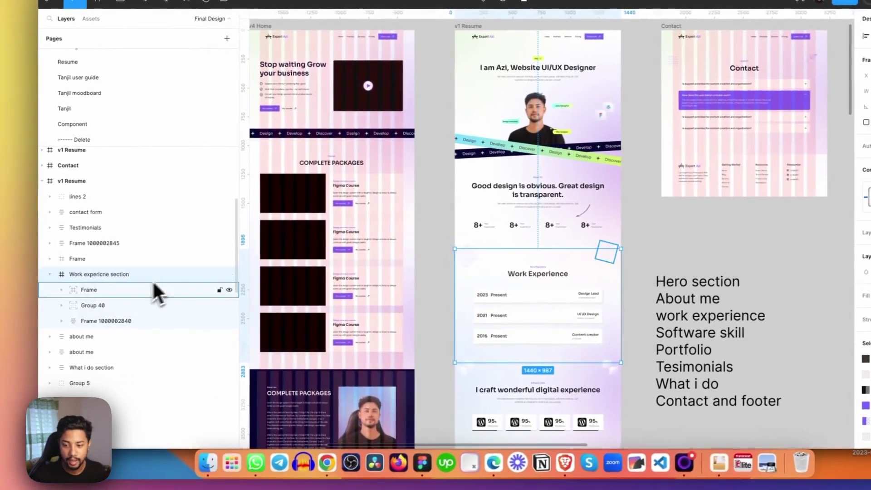
click(67, 299)
shift+click(70, 311)
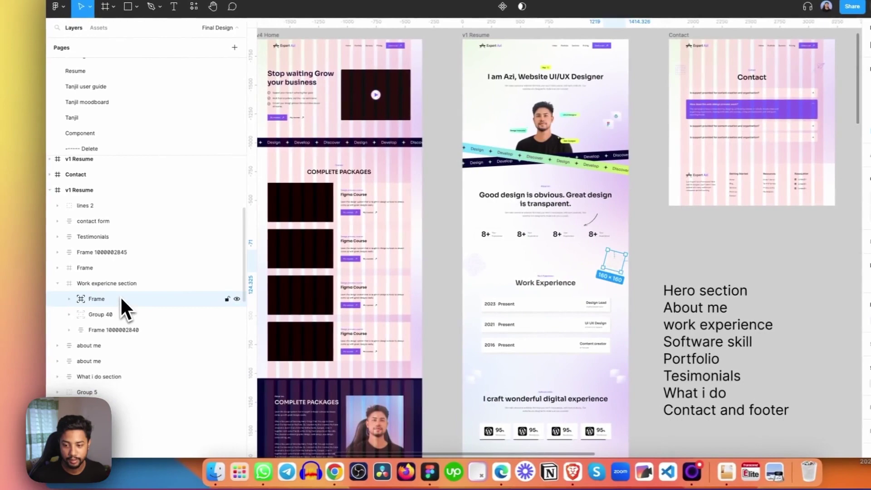
click(5, 331)
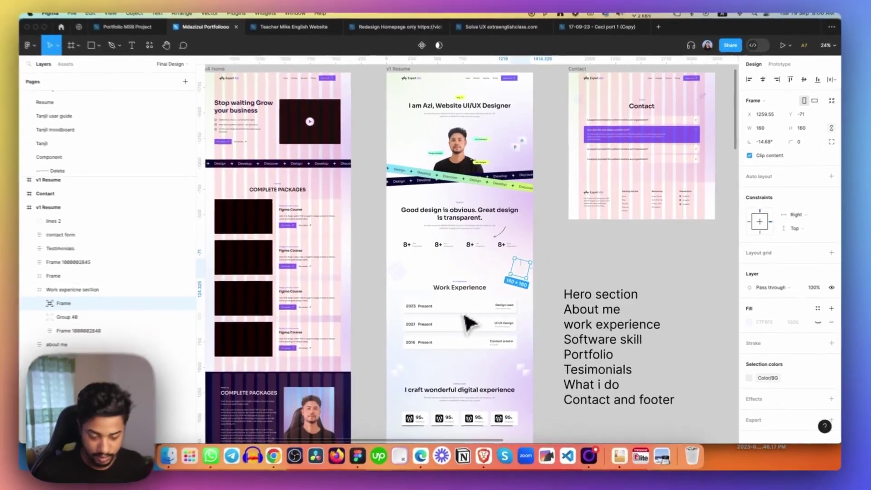
scroll(459, 290, up, 3)
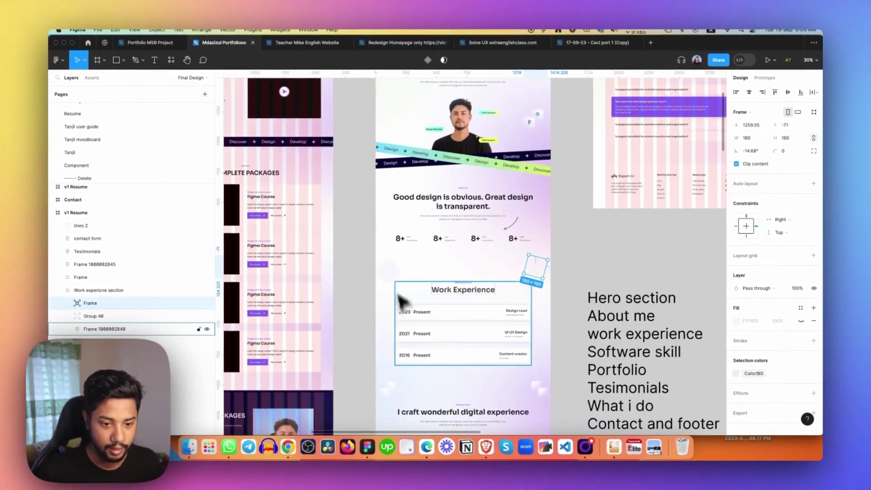
scroll(472, 331, down, 5)
Wrap the 'I craft wonderful digital experience' section in a new frame, pasting the name 'about me'
click(548, 287)
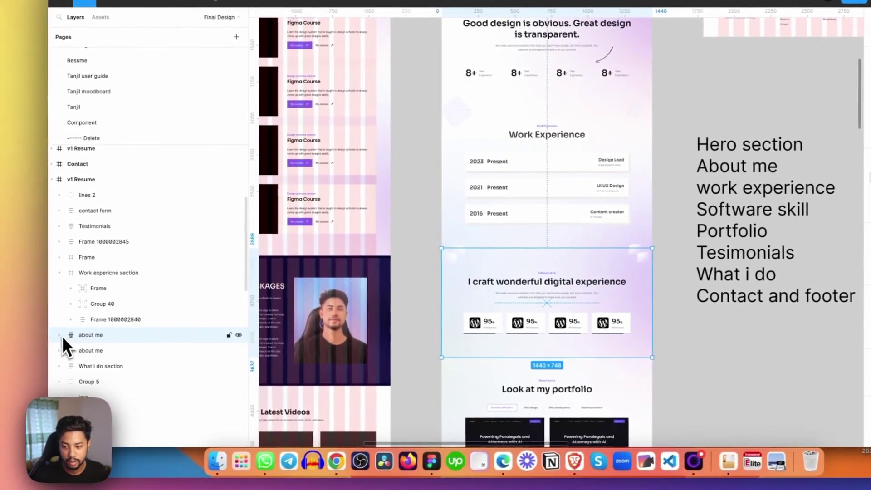
click(6, 335)
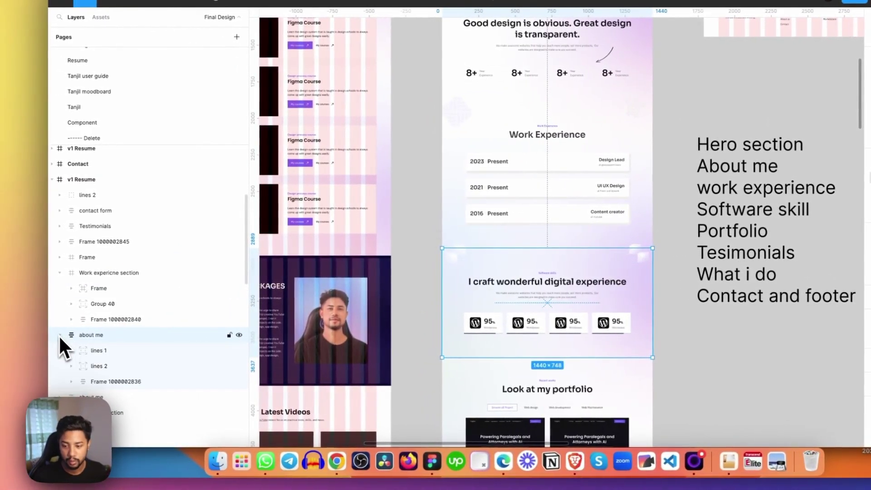
right_click(97, 338)
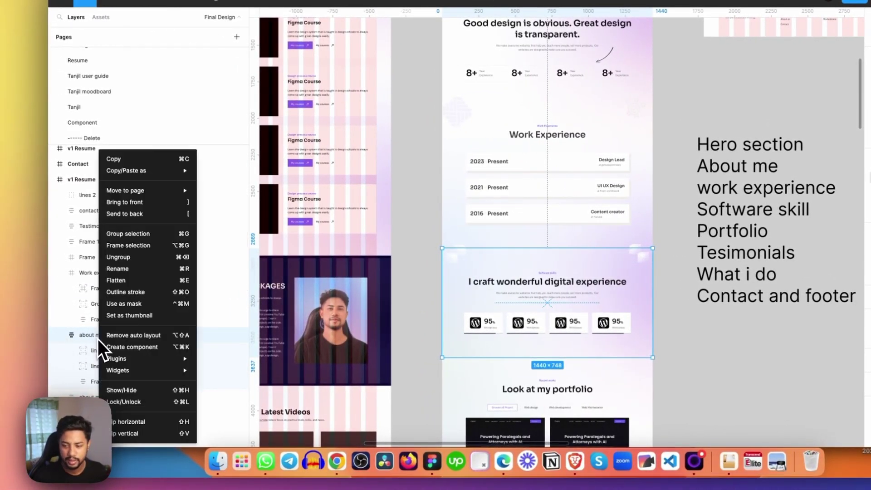
click(127, 245)
click(66, 336)
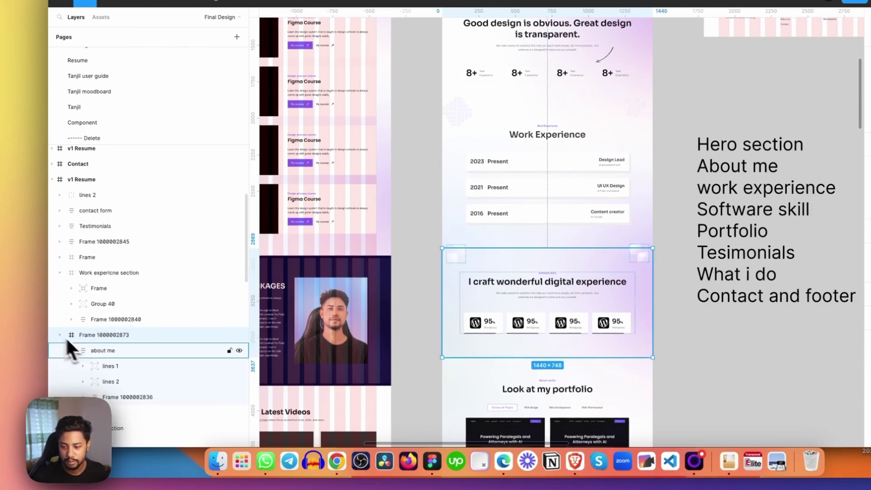
double_click(124, 350)
key(super+c)
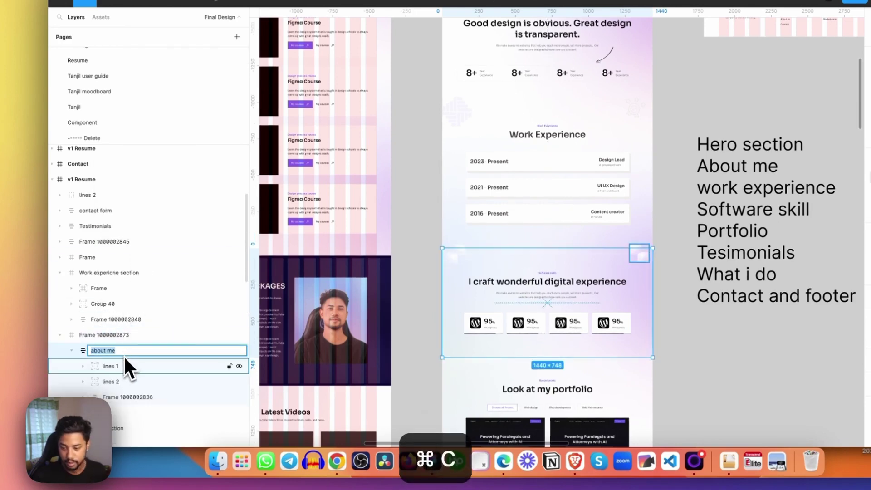
double_click(105, 336)
key(super+v)
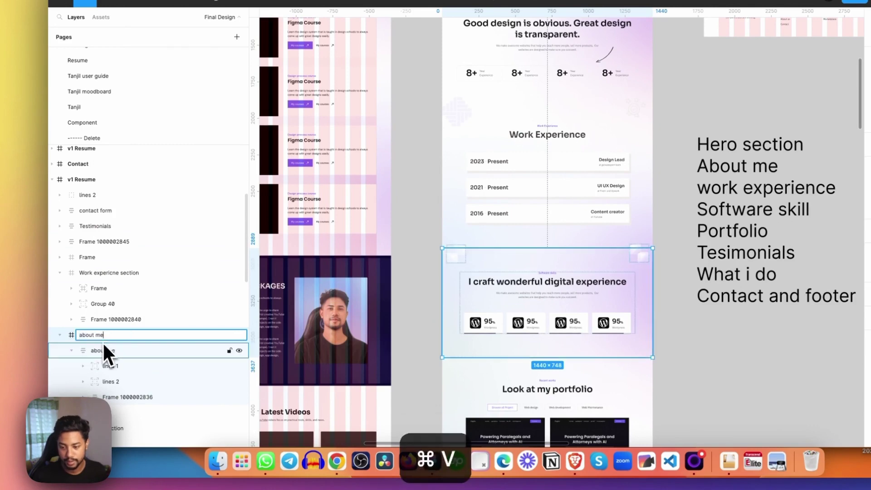
Ungroup the inner about me group, then select its content frame and the full-width frame
right_click(105, 348)
click(132, 257)
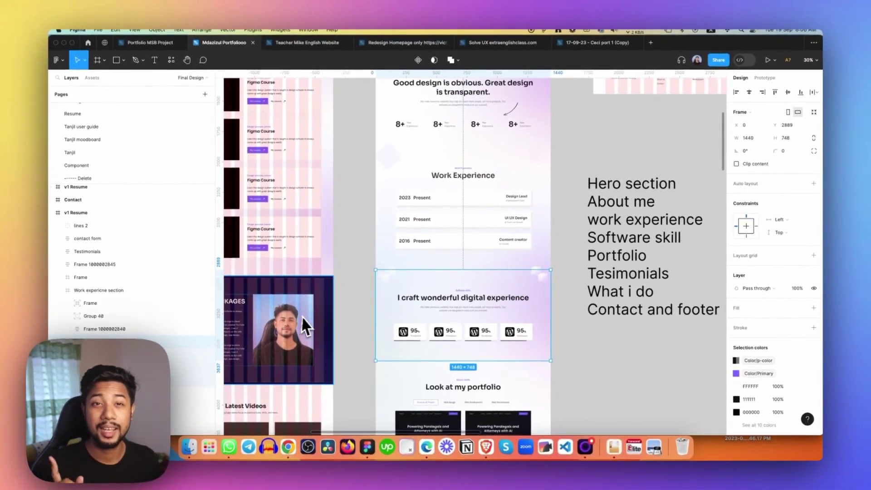
click(125, 353)
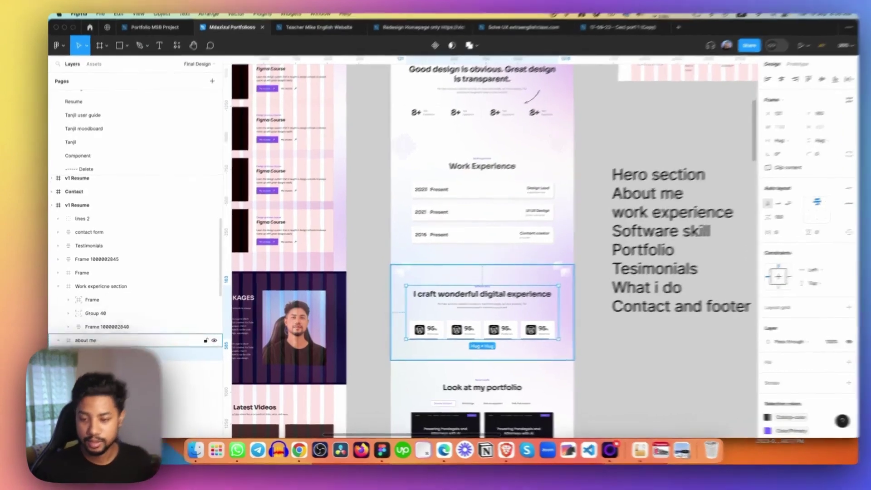
click(104, 353)
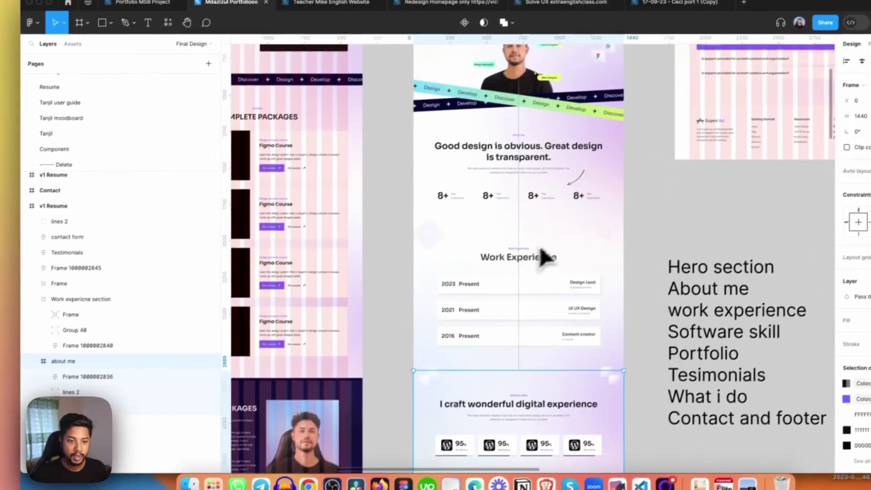
Select the v1 Resume frame and run the Figma to HTML with Framer plugin
scroll(544, 257, up, 5)
scroll(524, 229, down, 1)
scroll(521, 249, up, 4)
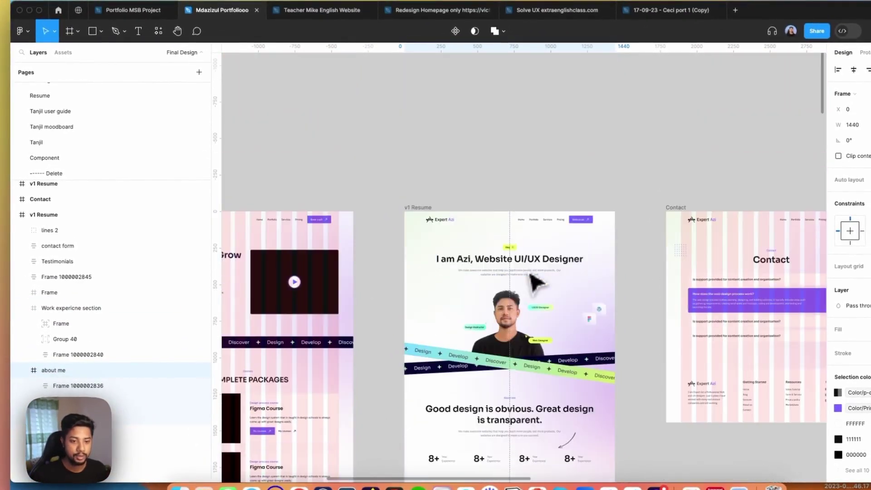
click(428, 218)
click(442, 189)
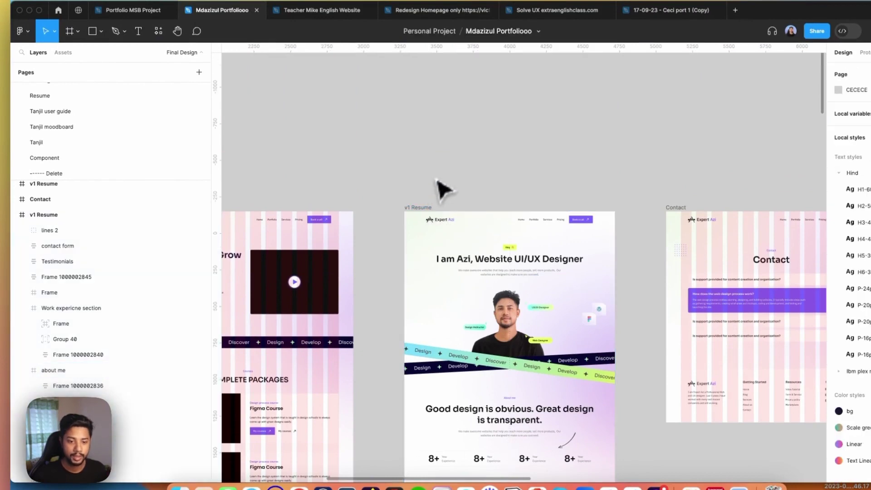
click(418, 208)
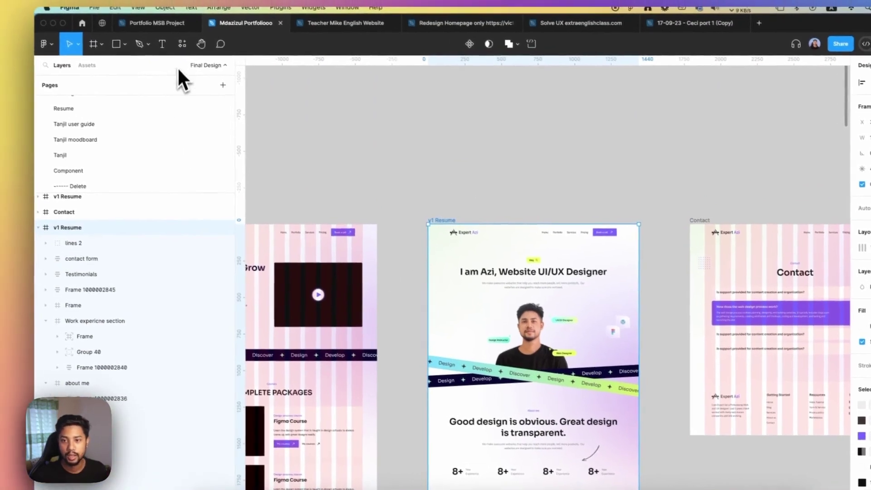
click(182, 43)
click(230, 66)
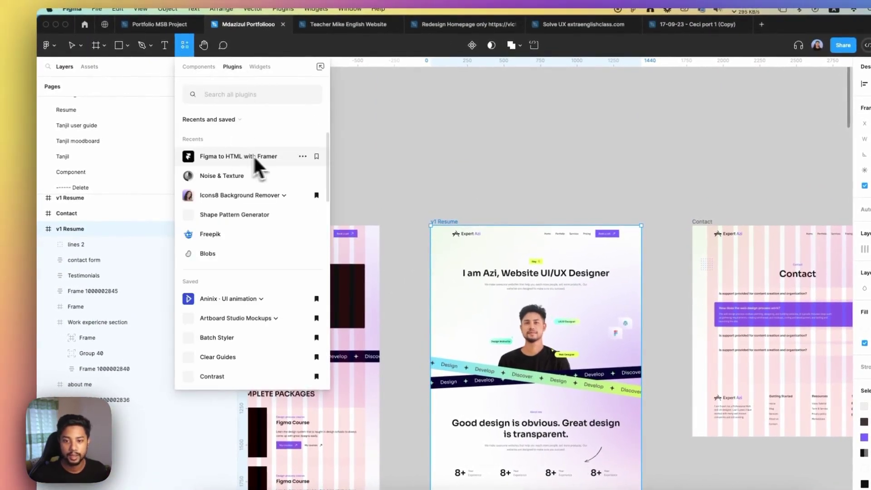
click(272, 157)
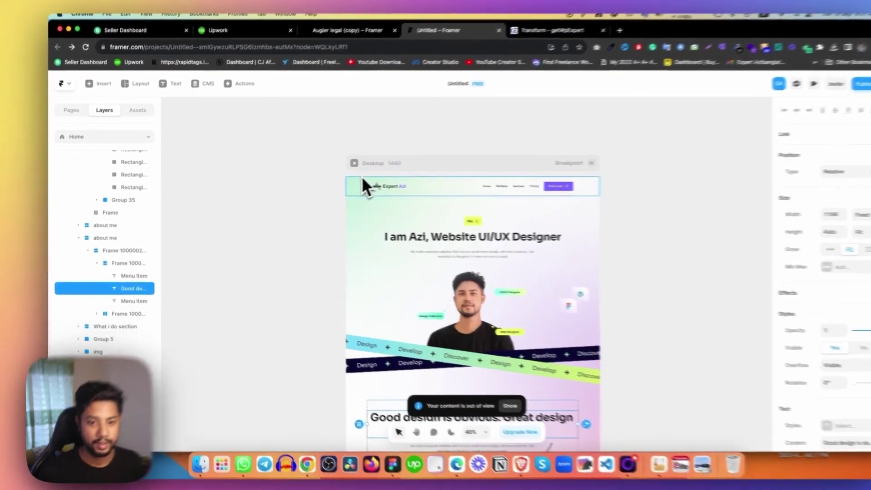
Delete the old v1 Resume import in Framer and paste the restructured design into Desktop
click(345, 189)
scroll(135, 284, up, 10)
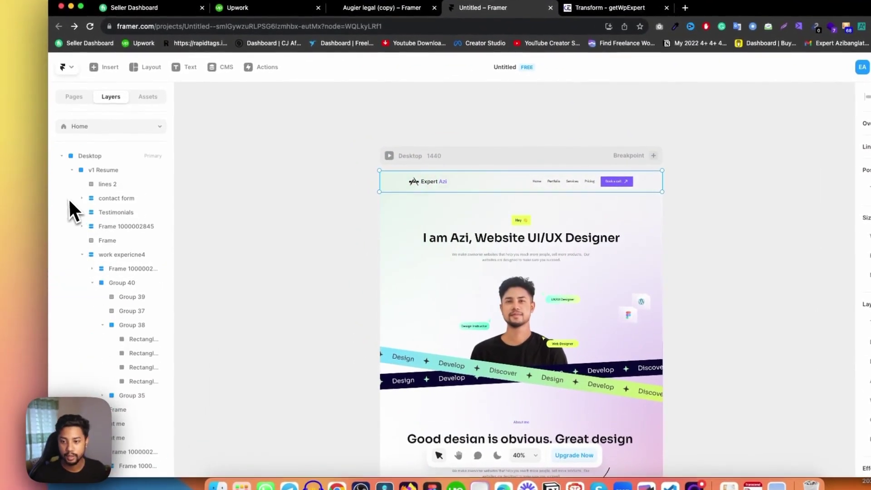
click(86, 171)
click(72, 171)
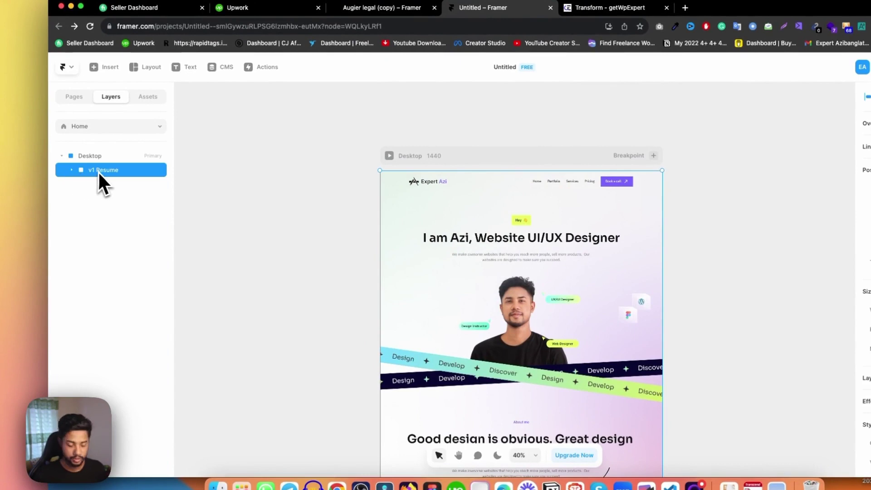
key(BackSpace)
click(544, 281)
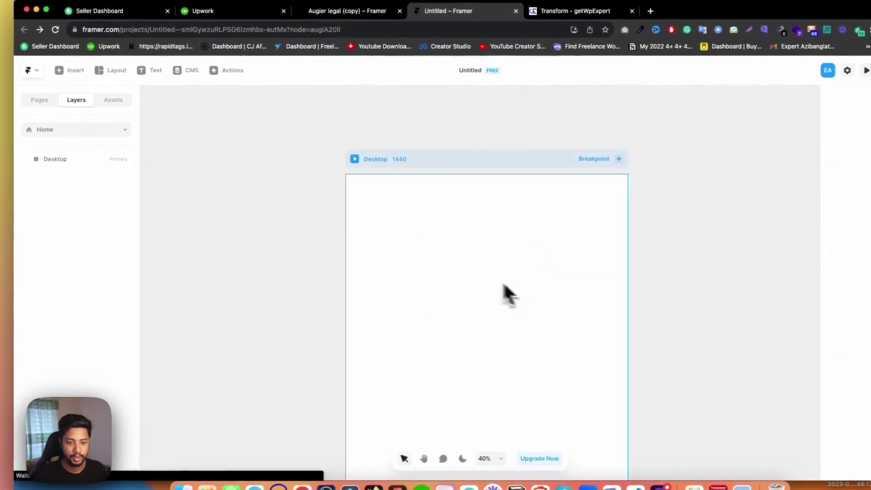
click(87, 169)
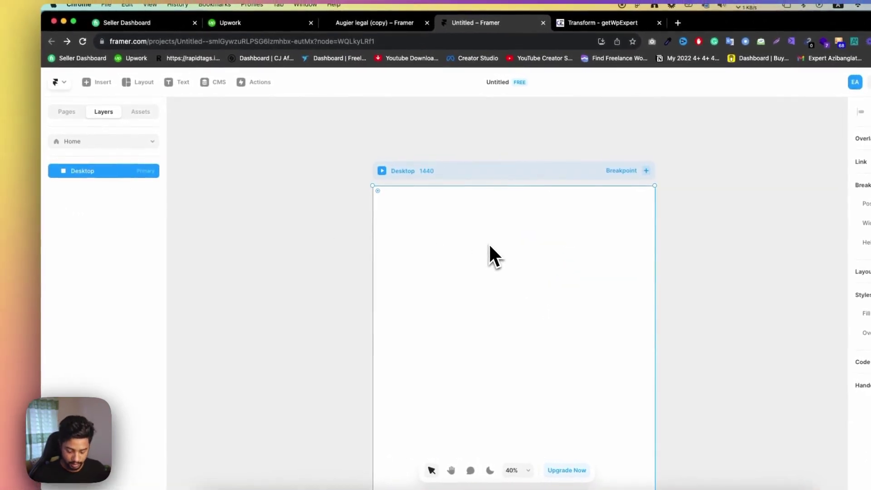
key(super+v)
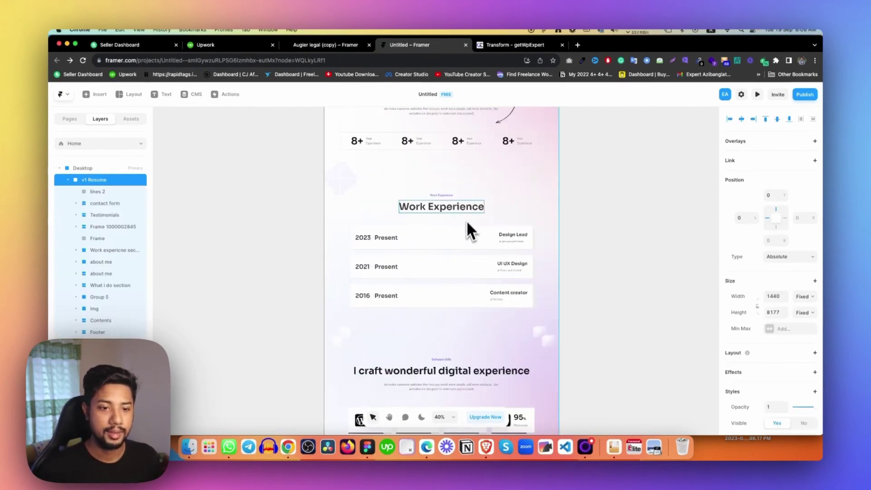
click(466, 221)
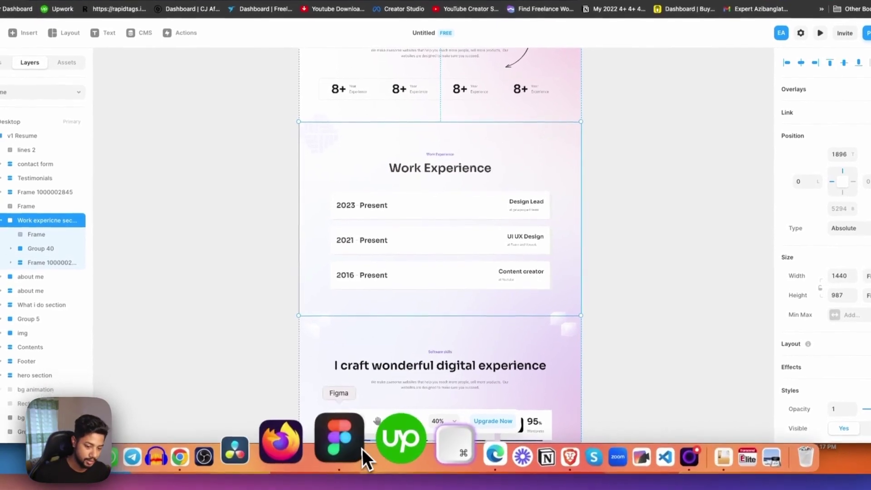
click(360, 449)
scroll(462, 263, down, 5)
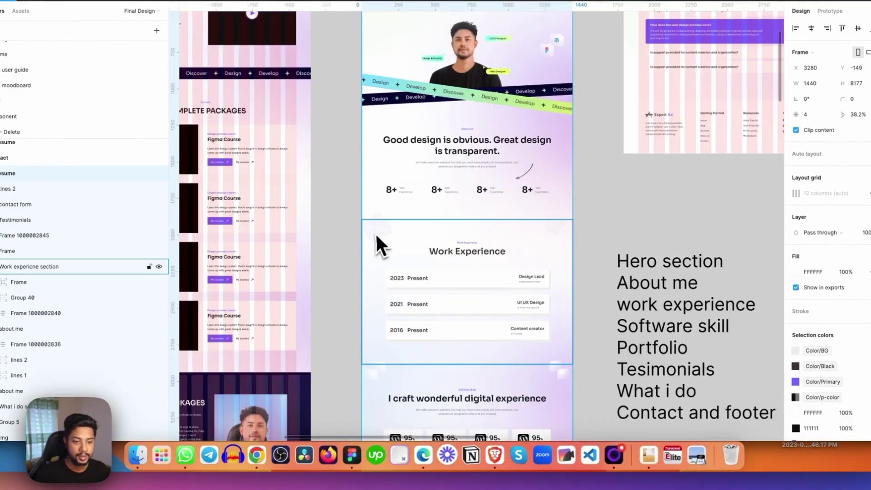
click(253, 455)
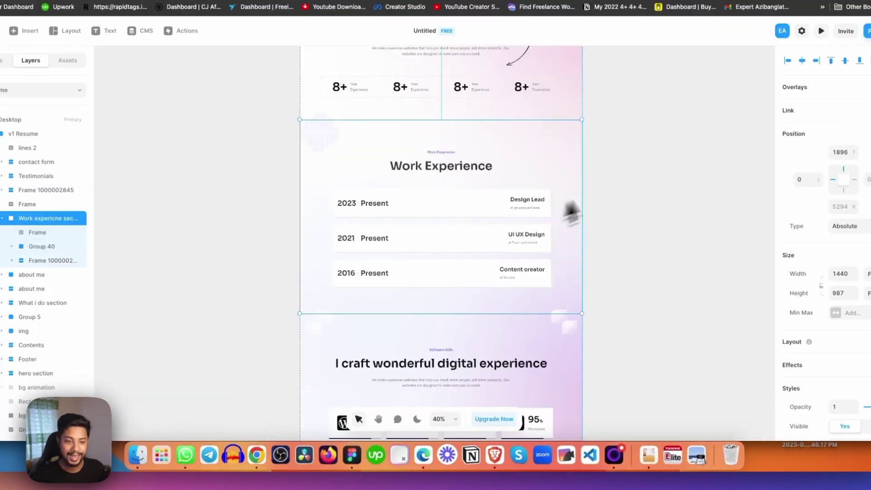
click(624, 185)
scroll(470, 169, down, 10)
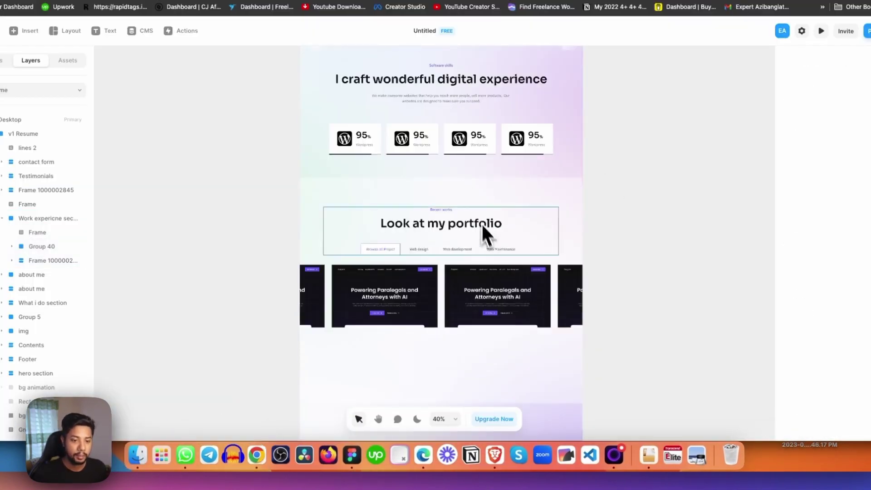
scroll(487, 233, down, 10)
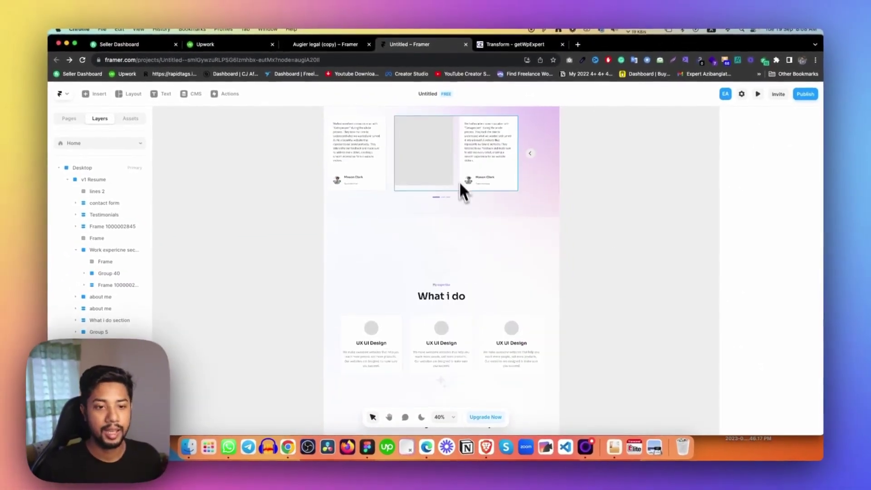
scroll(459, 181, up, 2)
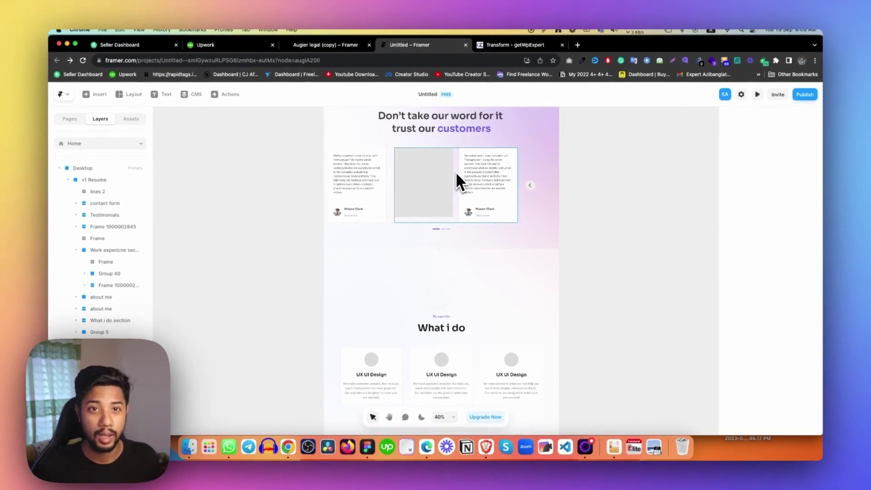
scroll(456, 171, up, 10)
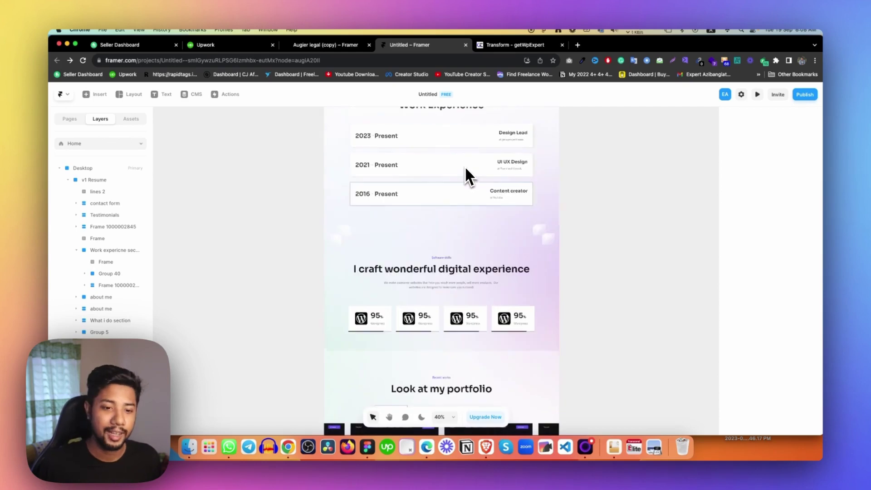
scroll(466, 169, up, 2)
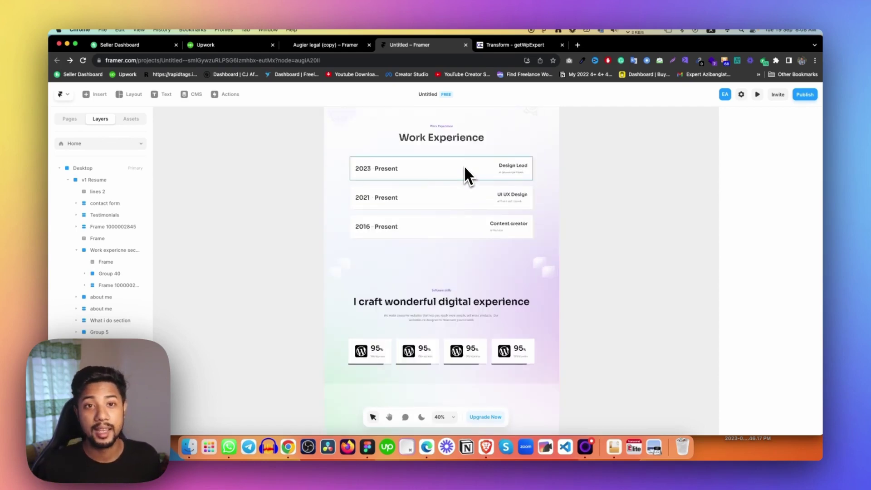
scroll(464, 165, up, 15)
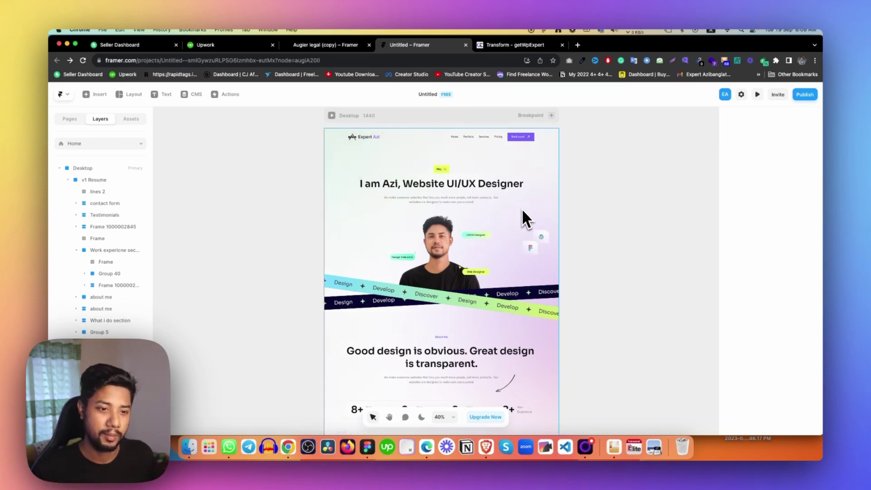
scroll(521, 209, down, 10)
scroll(526, 225, down, 2)
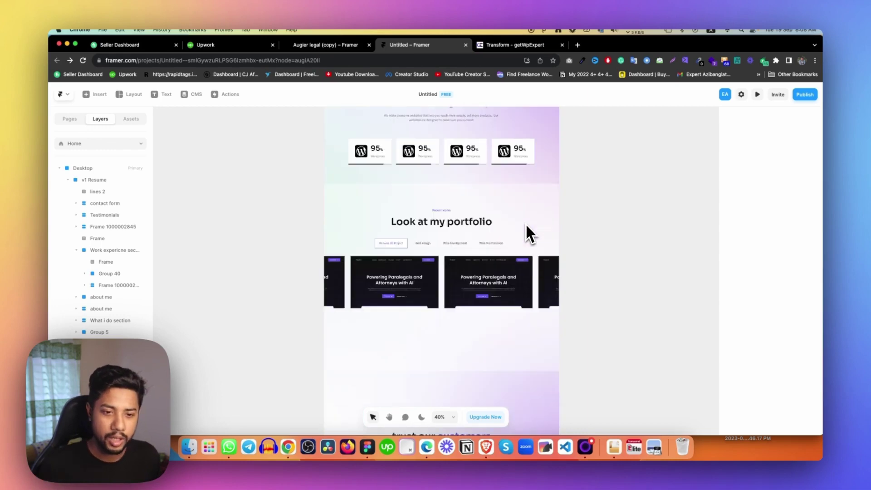
scroll(525, 225, down, 6)
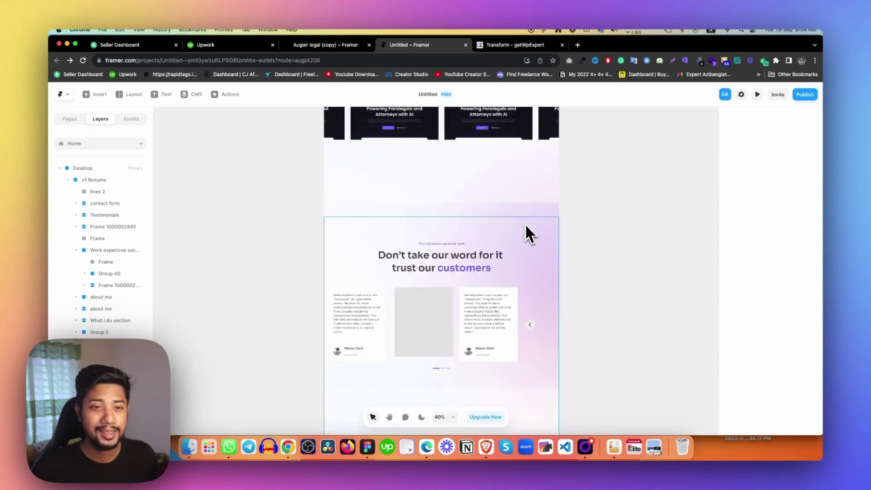
scroll(524, 223, up, 5)
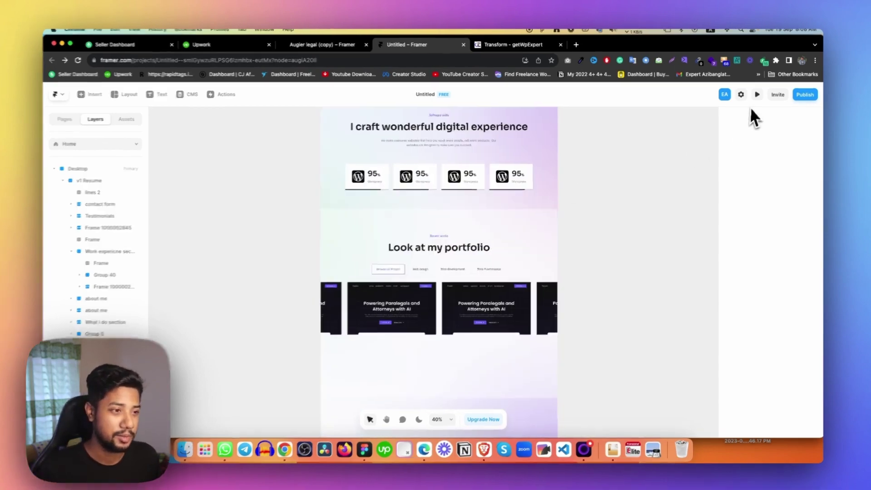
Launch Framer's live preview and scroll through the hero, work experience, skills and testimonials
click(757, 95)
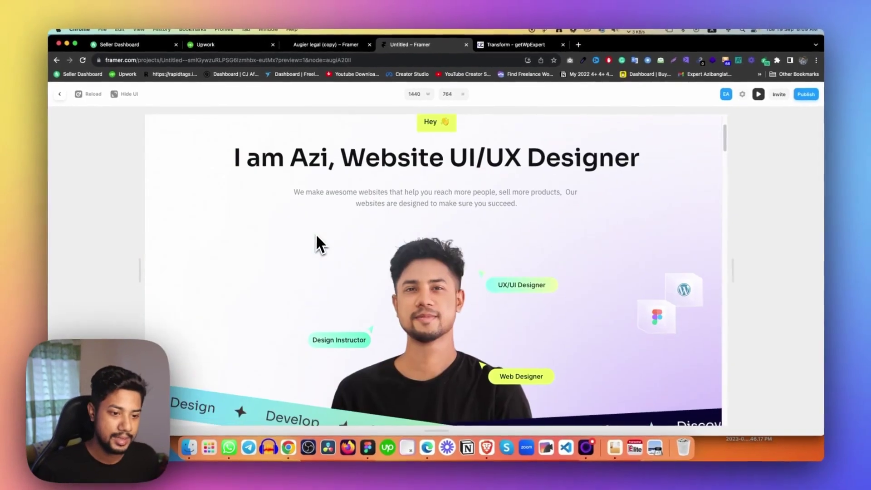
scroll(316, 236, down, 5)
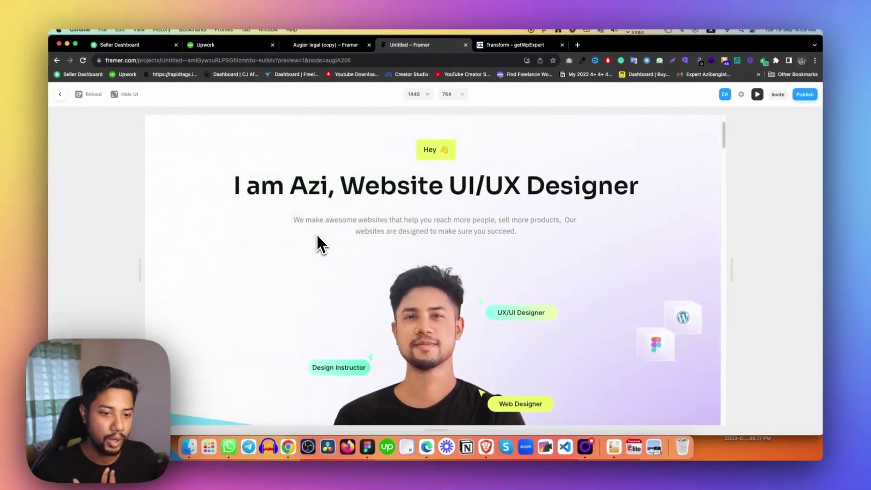
scroll(318, 236, down, 10)
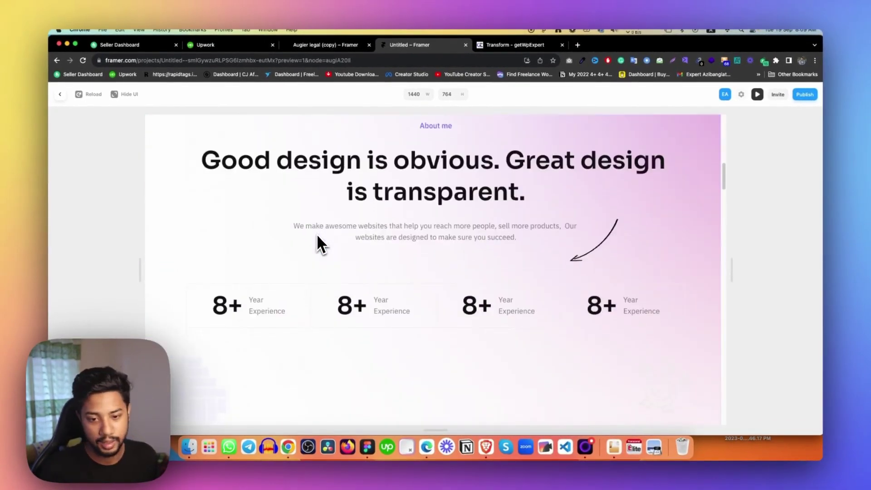
scroll(317, 237, down, 10)
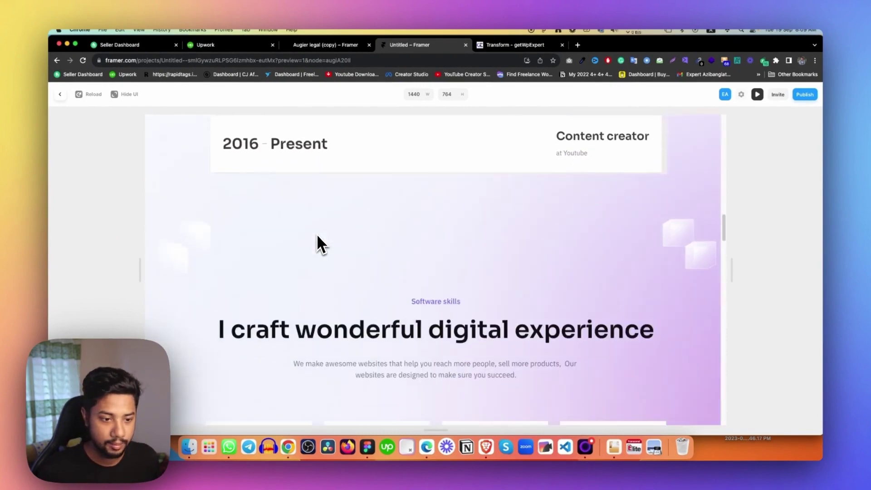
scroll(317, 236, down, 5)
scroll(319, 235, up, 3)
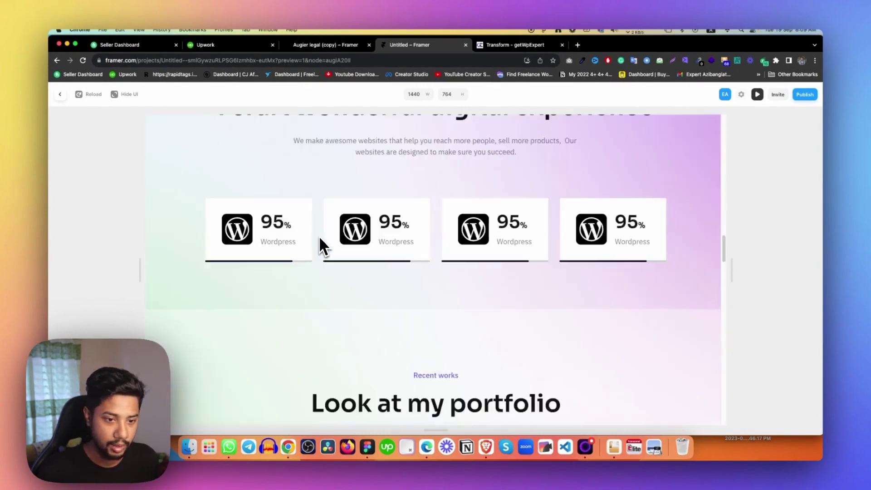
scroll(318, 235, down, 6)
scroll(319, 236, down, 8)
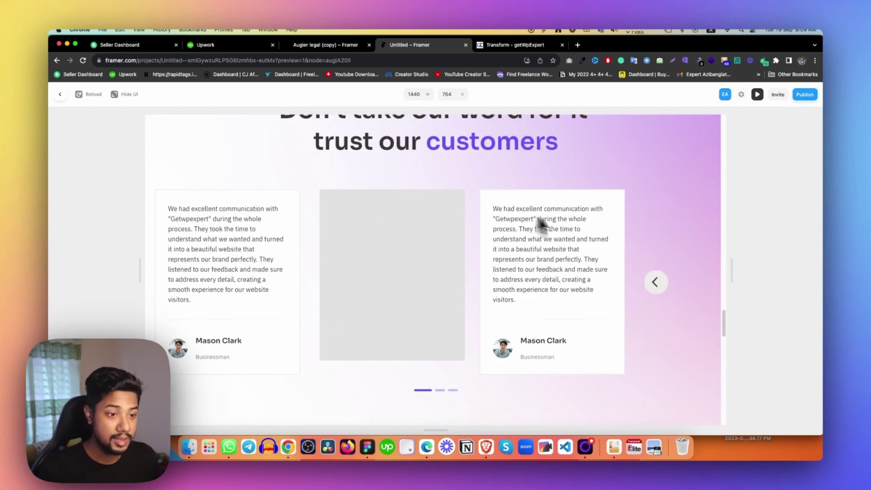
scroll(618, 214, up, 10)
scroll(618, 209, up, 8)
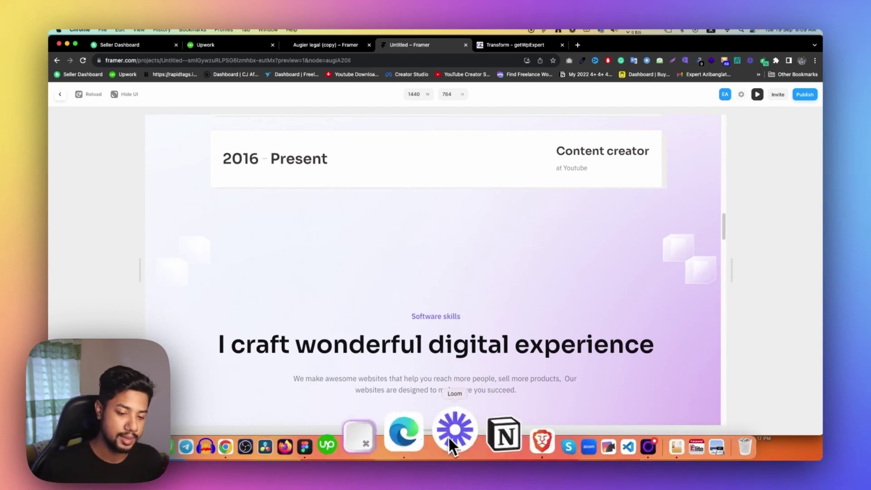
Back in Figma, toggle the bg layer's visibility to compare the hero with and without gradient blobs
click(352, 437)
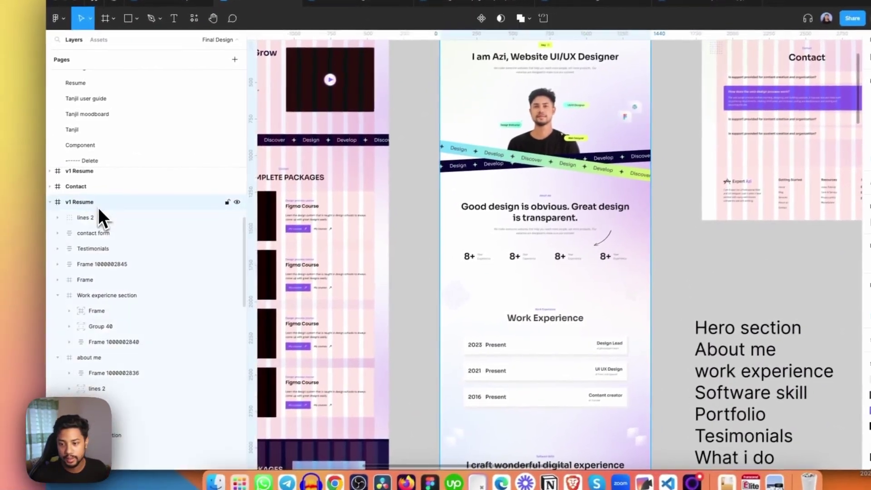
scroll(95, 303, down, 5)
scroll(126, 284, down, 3)
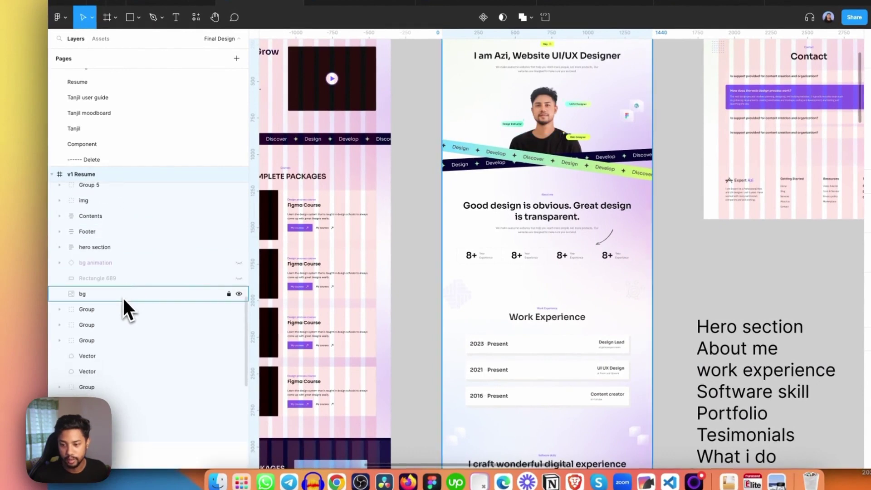
click(238, 295)
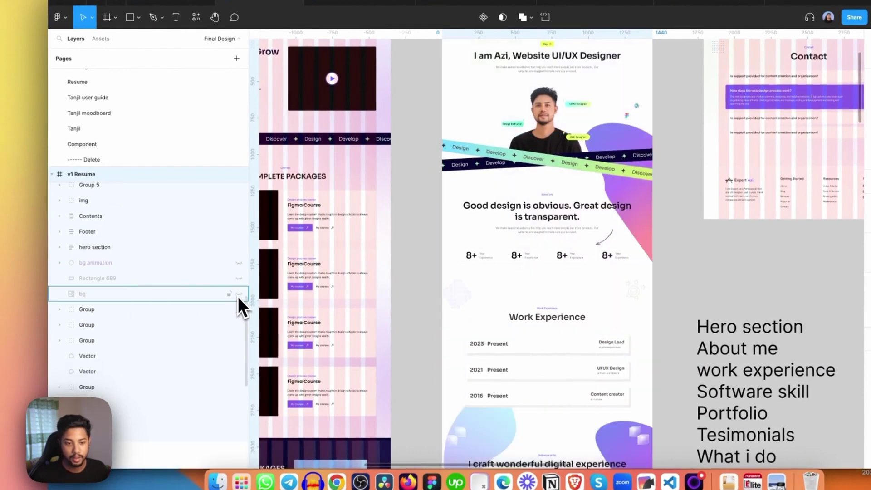
click(238, 294)
click(238, 295)
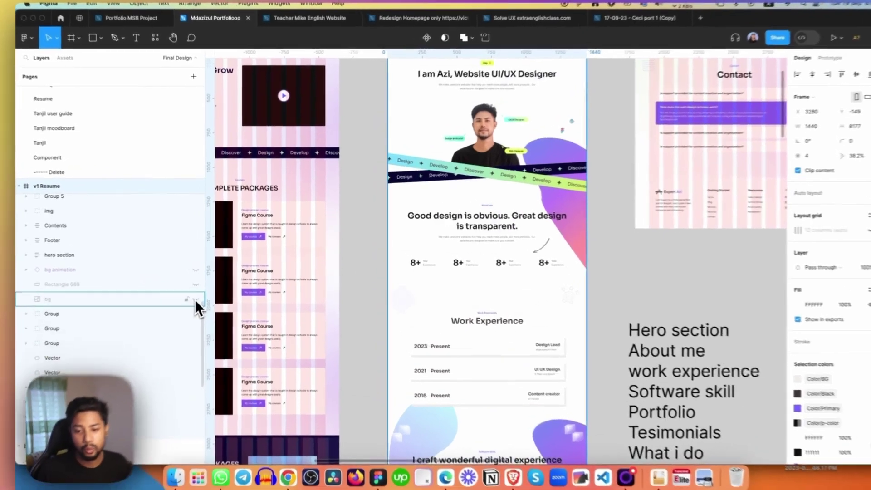
click(207, 289)
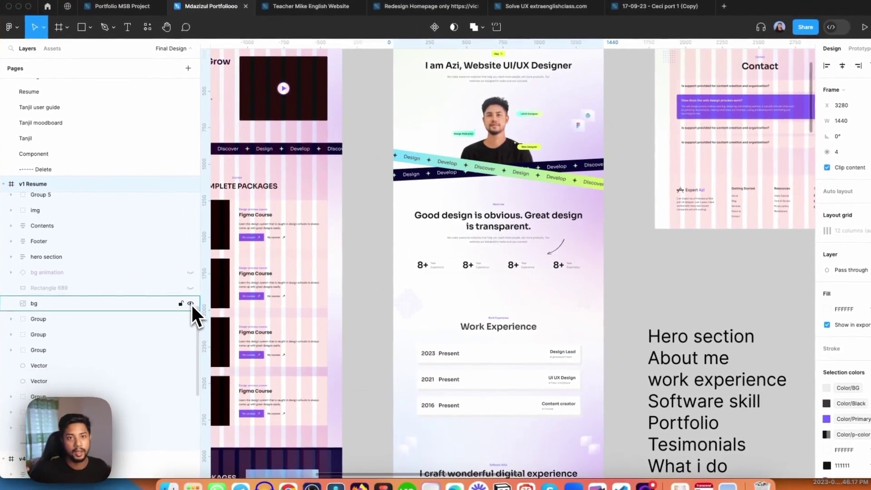
click(192, 303)
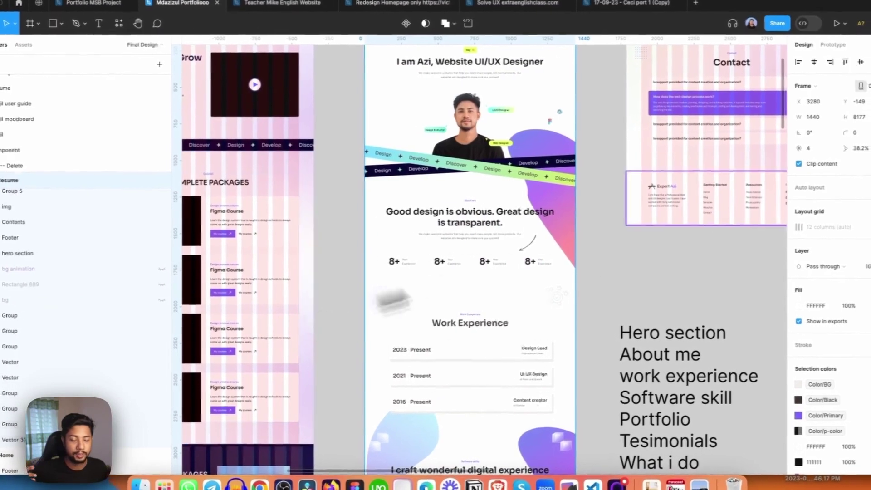
Make the bg layer visible again and review v1 Resume from hero to Work Experience
scroll(600, 261, up, 5)
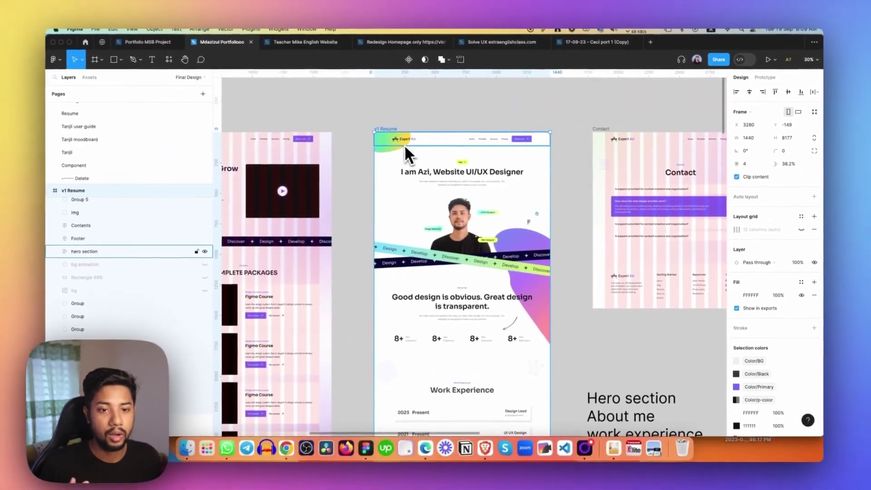
scroll(399, 152, down, 3)
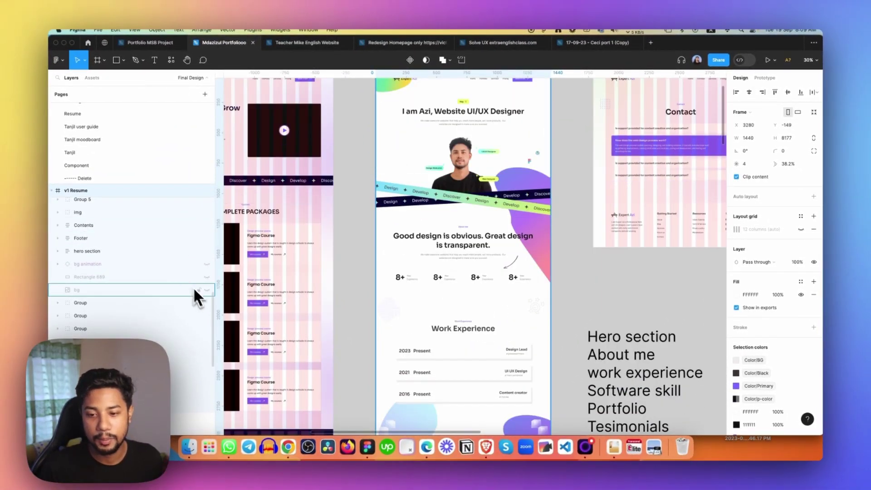
click(207, 290)
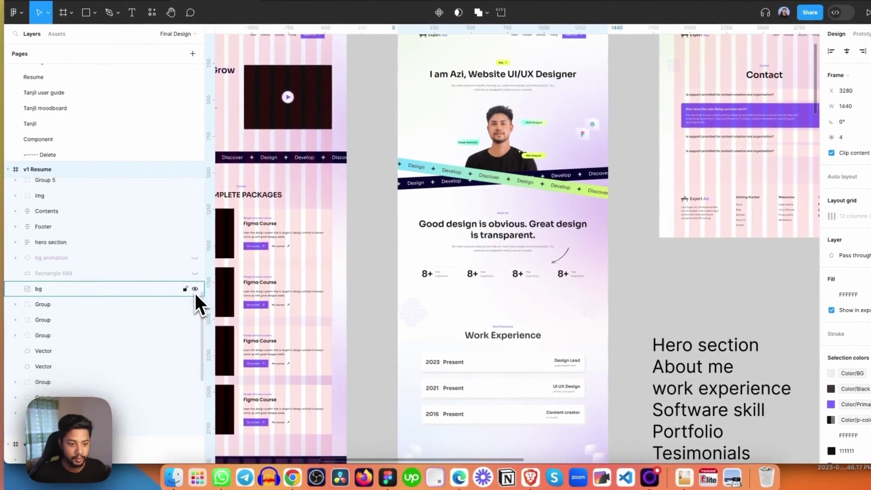
scroll(499, 272, down, 3)
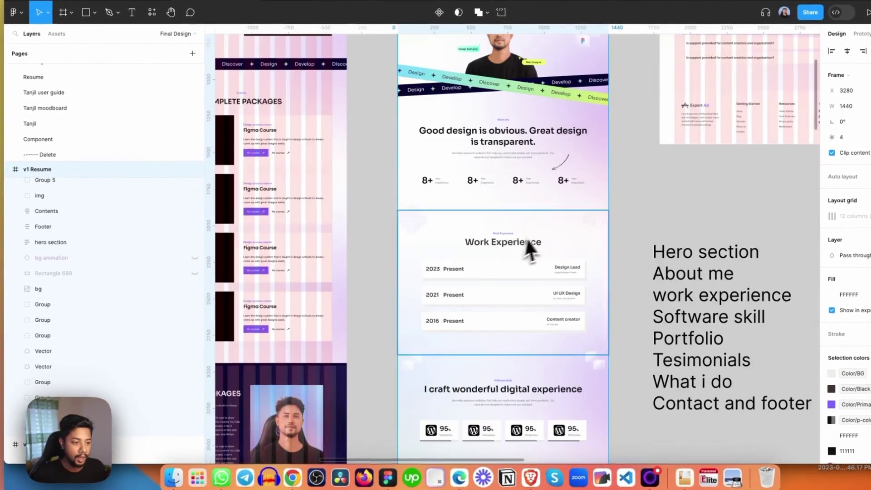
scroll(862, 295, down, 5)
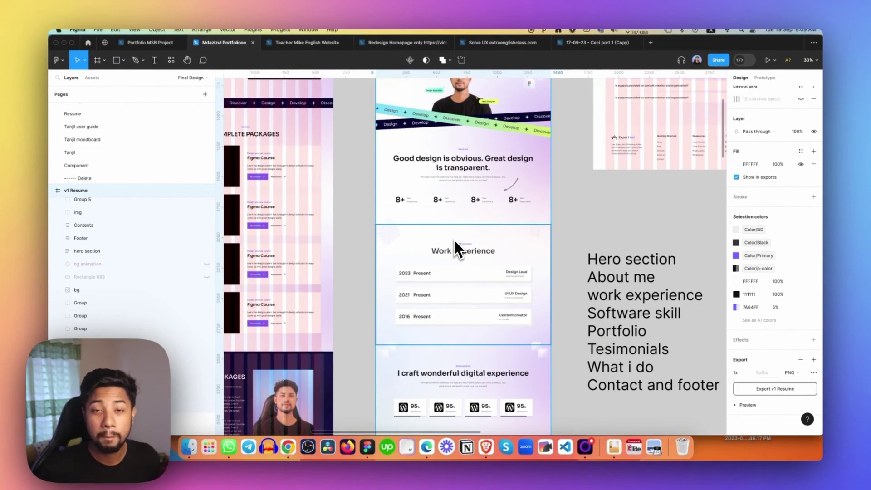
scroll(451, 235, up, 3)
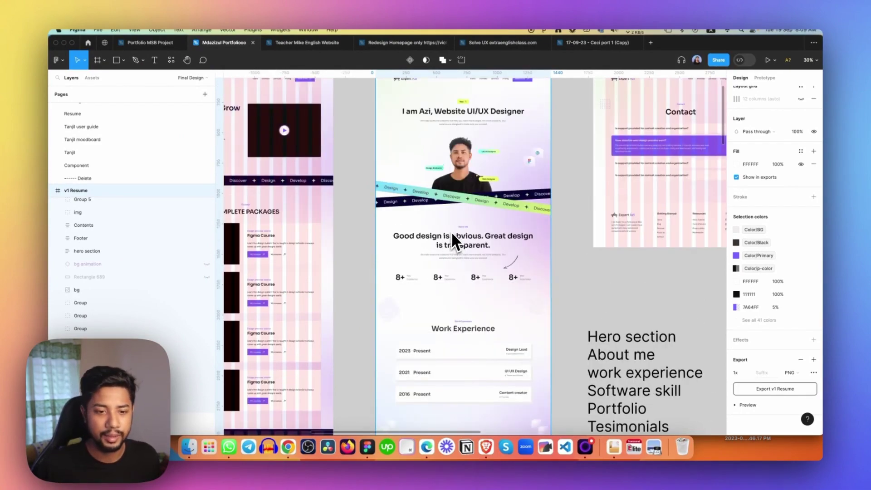
scroll(452, 235, up, 3)
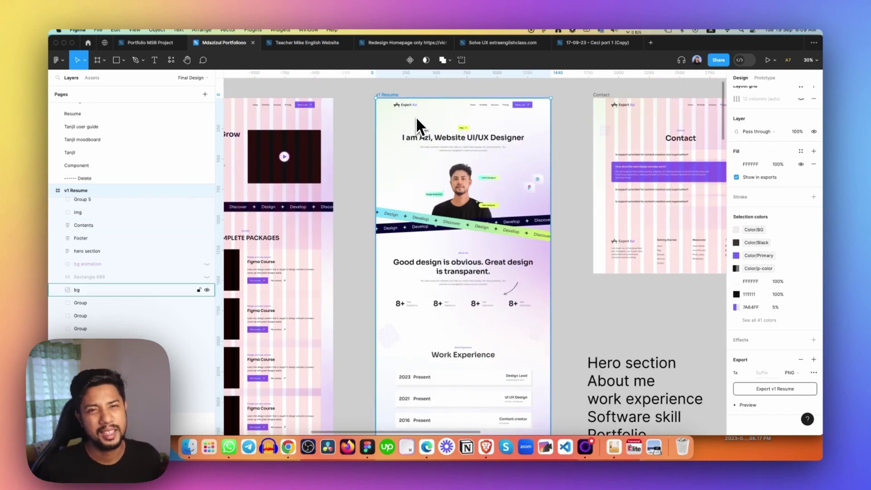
Hide the bg layer to expose the blobs and inspect its background blur settings
click(207, 290)
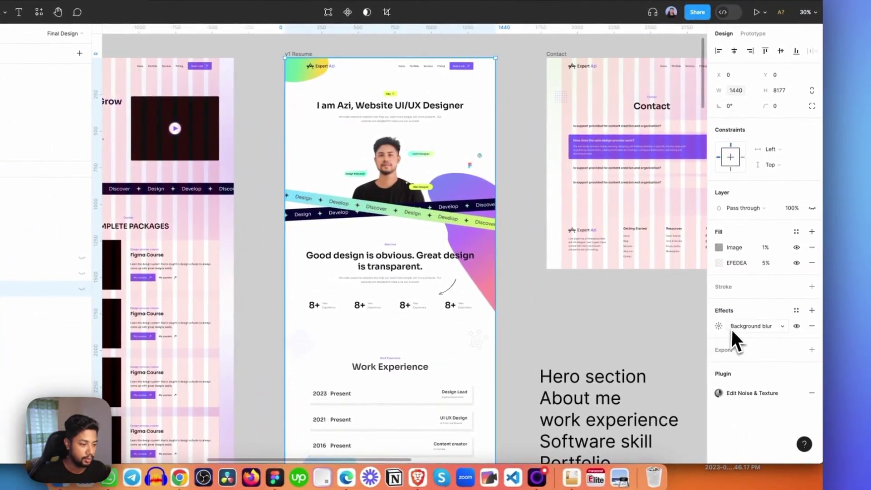
click(723, 326)
click(722, 325)
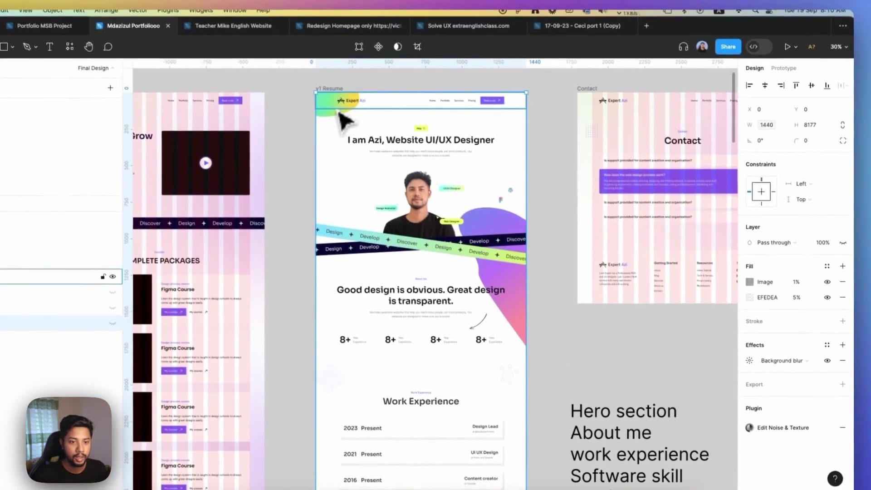
Give the top-left gradient blob a Layer blur of 800
click(341, 115)
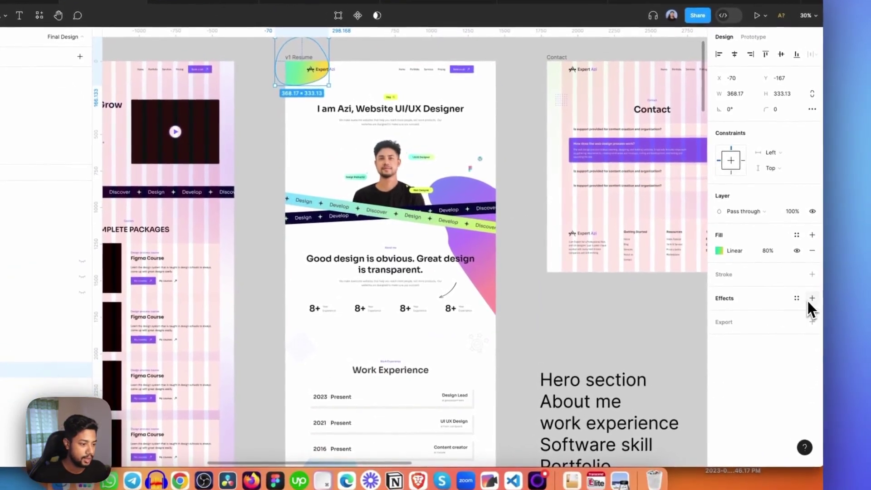
click(743, 316)
click(737, 326)
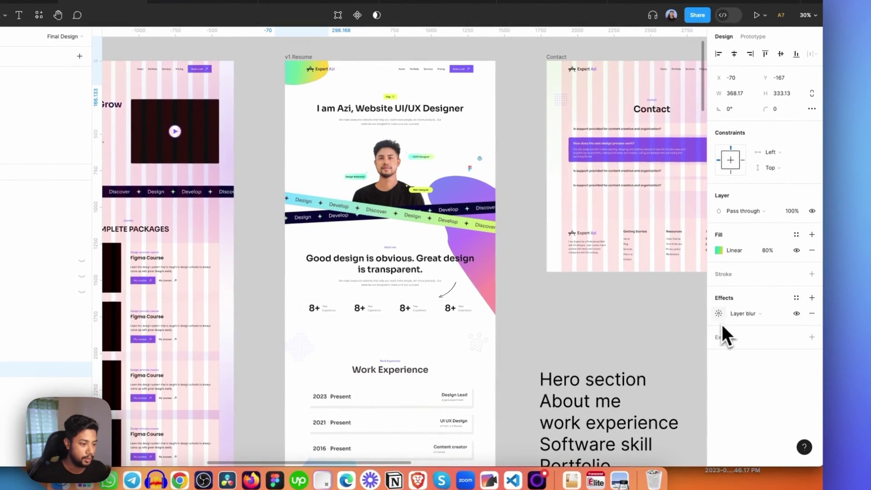
click(720, 315)
text(800)
key(Return)
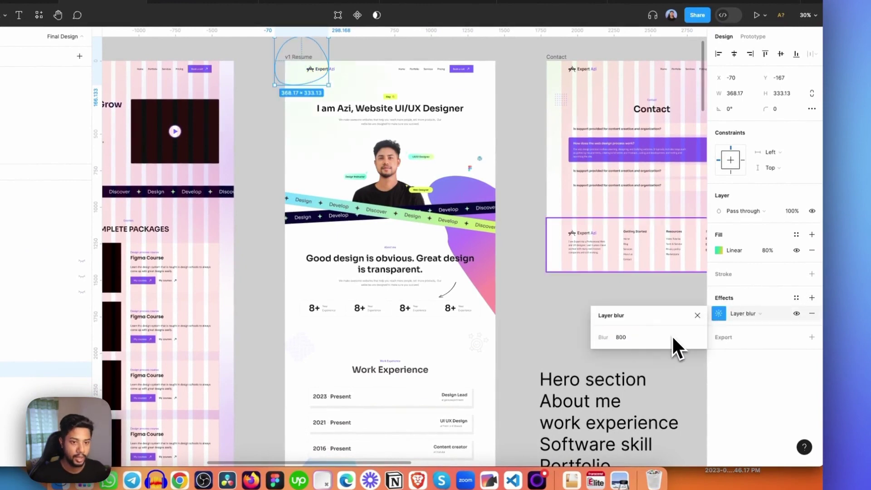
click(761, 367)
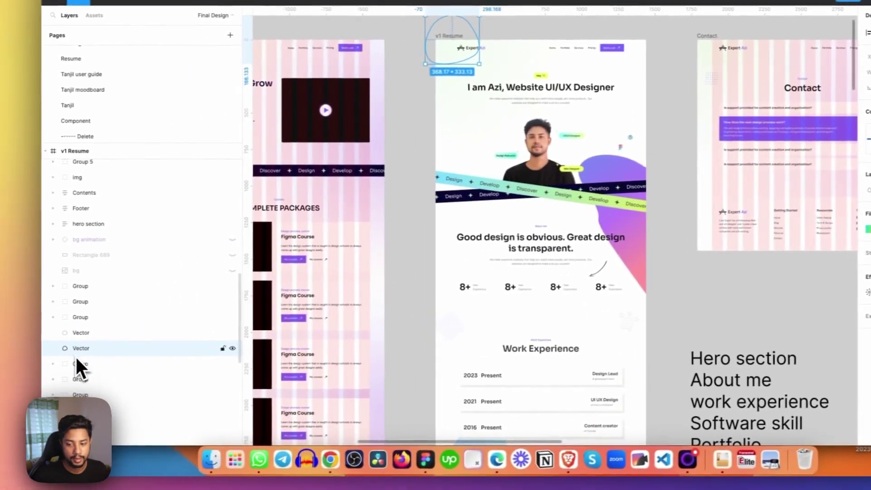
scroll(42, 360, down, 2)
Copy the bg layer's 1% noise Image fill and paste it onto the blurred blob
click(97, 236)
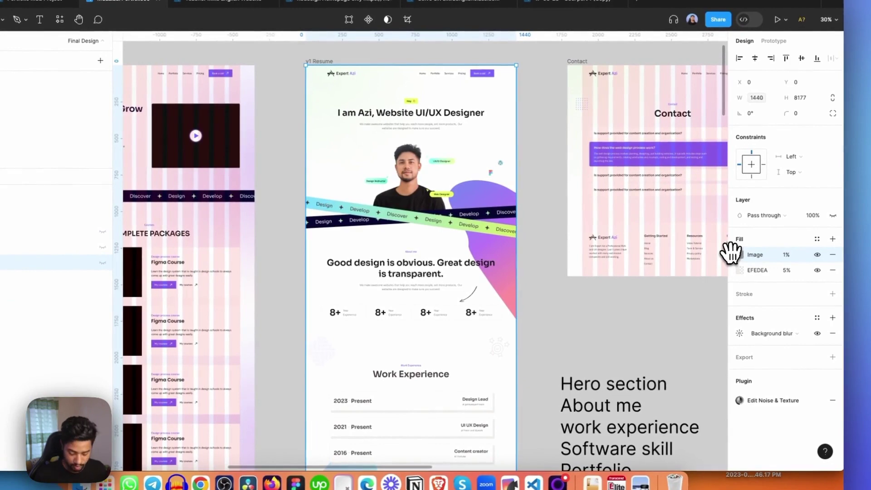
key(super+c)
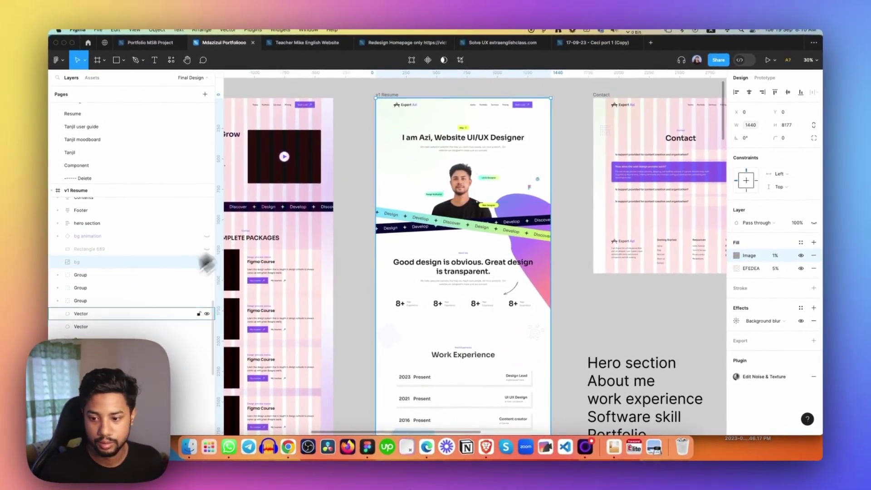
click(114, 313)
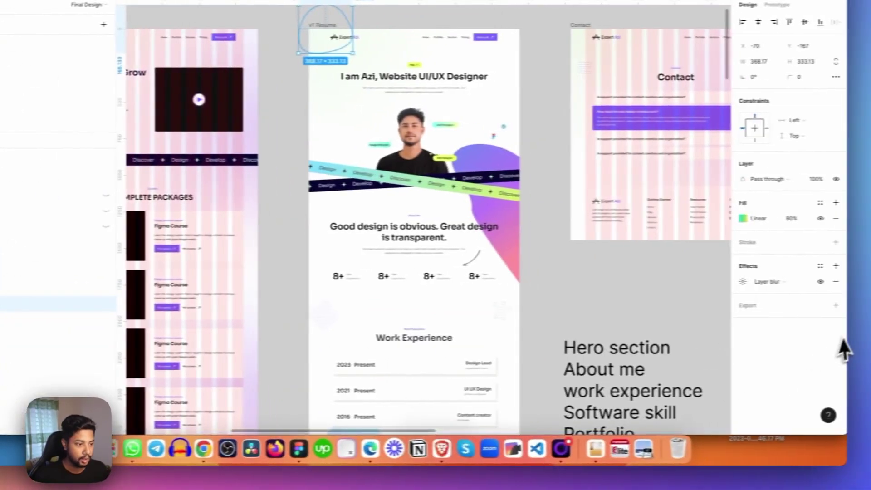
key(super+v)
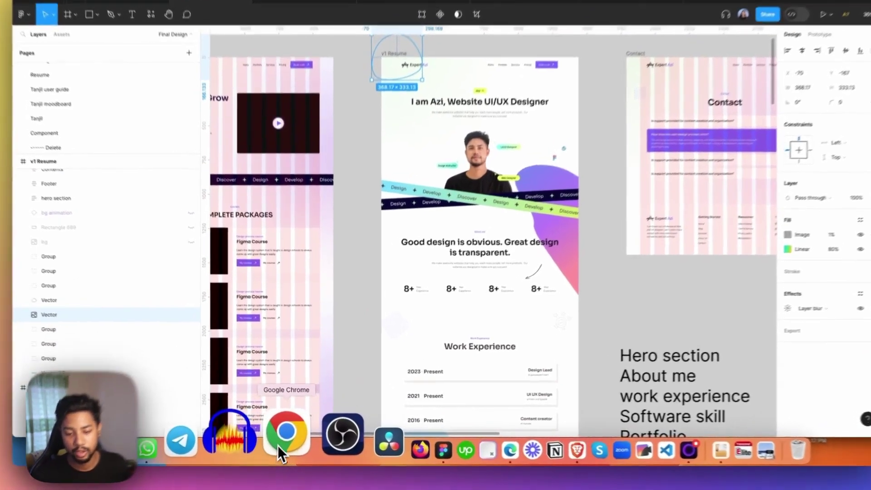
click(278, 446)
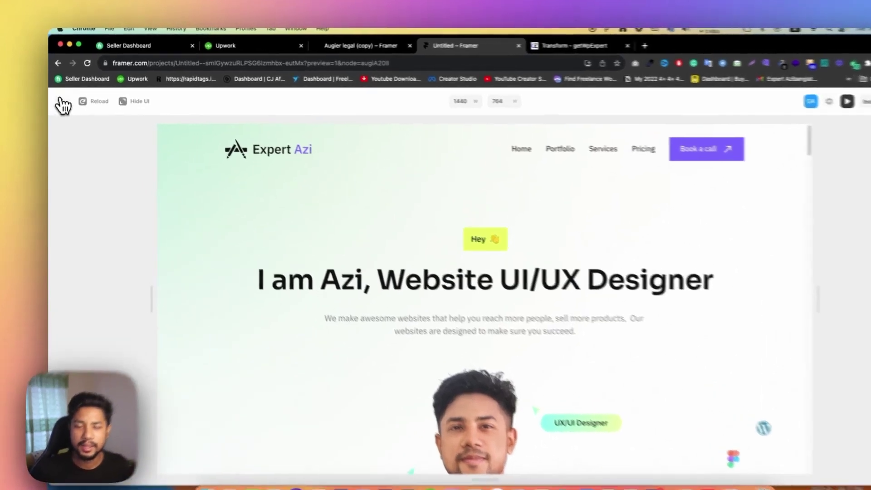
Exit Framer's preview back to the editor showing the v1 Resume page
click(60, 94)
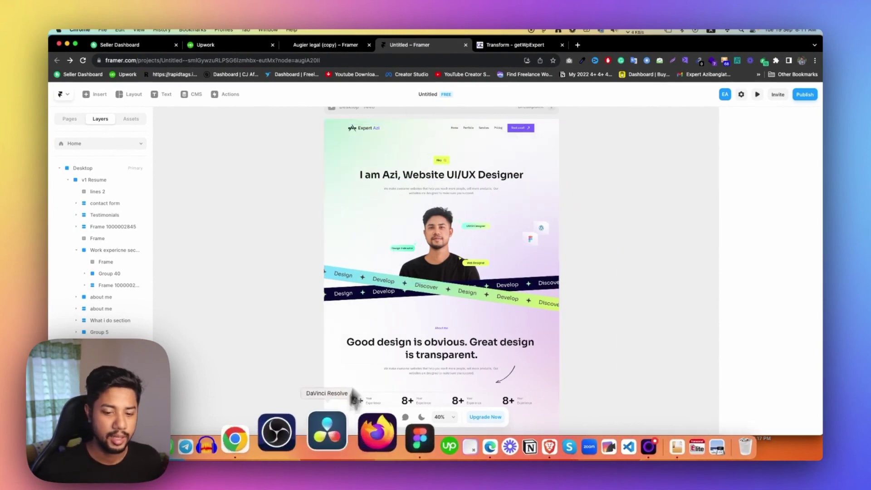
Give the purple blob group a Layer blur of 800 and paste the 1% noise Image fill onto it
click(379, 442)
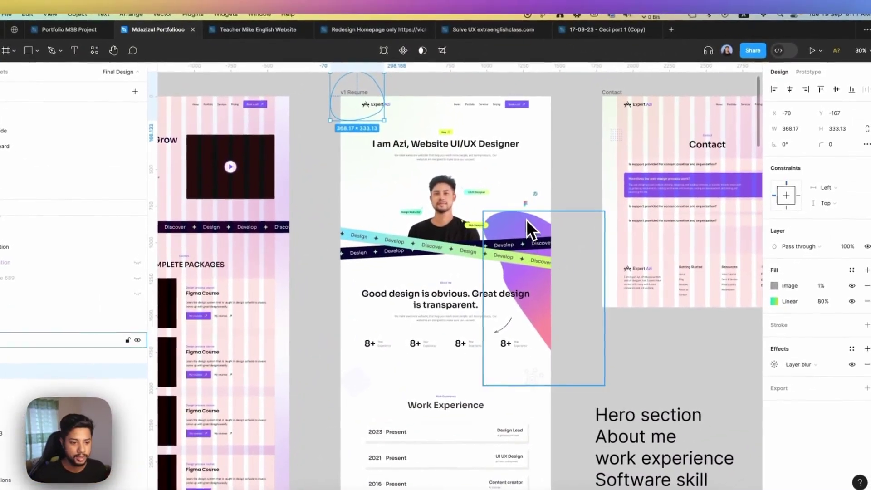
click(538, 203)
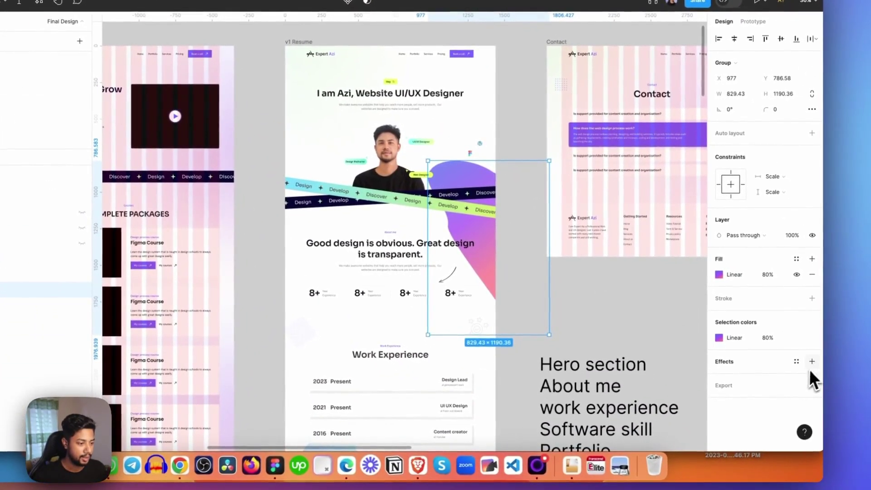
click(866, 412)
click(731, 382)
click(738, 393)
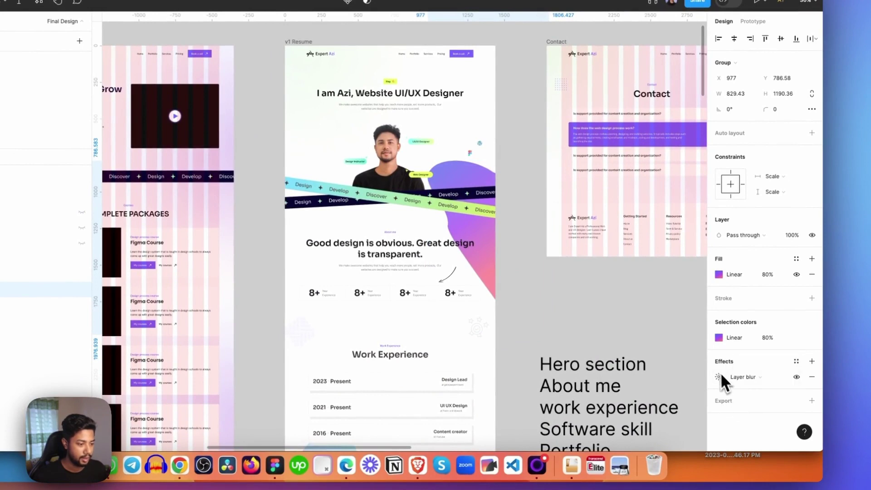
click(718, 376)
text(800)
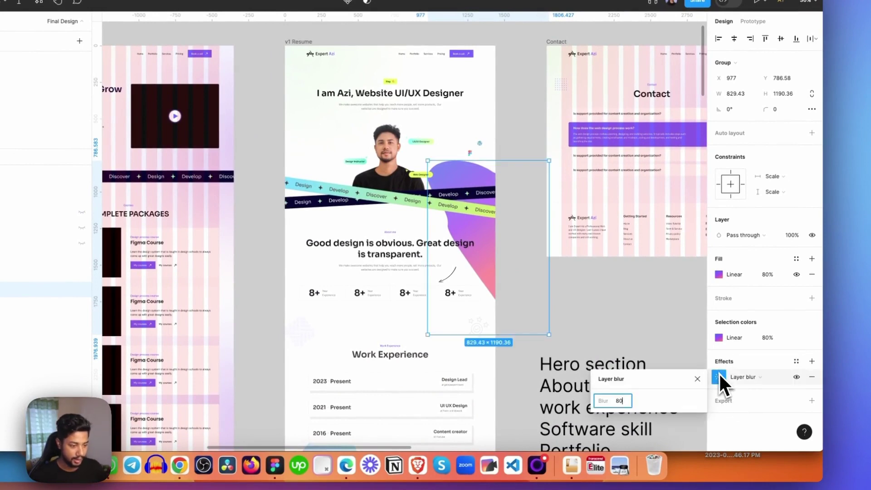
key(Return)
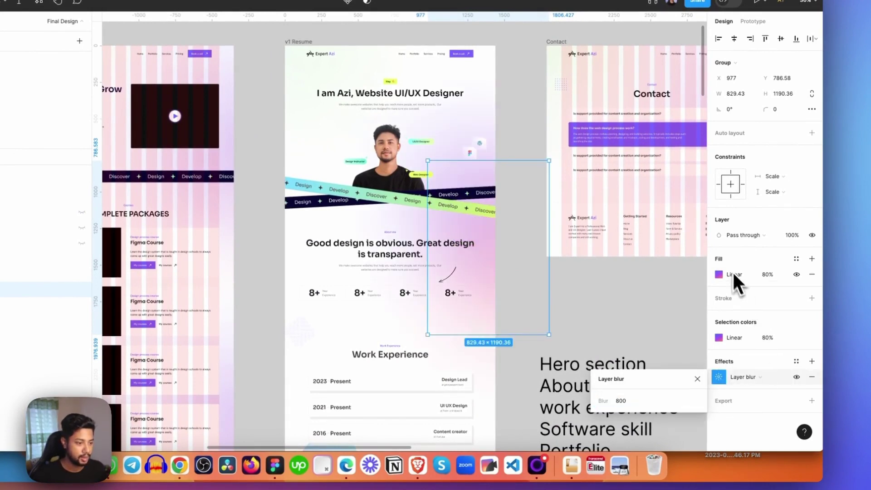
click(728, 258)
key(super+v)
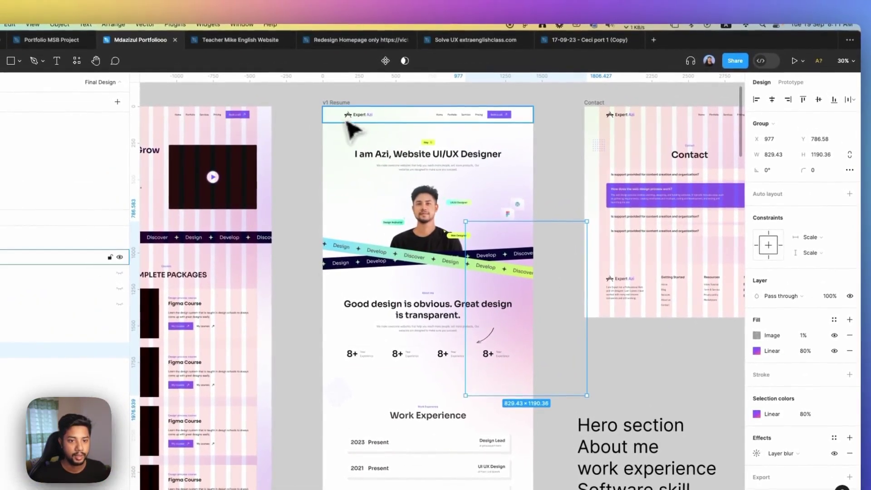
click(338, 96)
Scroll through the portfolio prototype, then return to the editor tab and clear the selection
scroll(659, 235, up, 5)
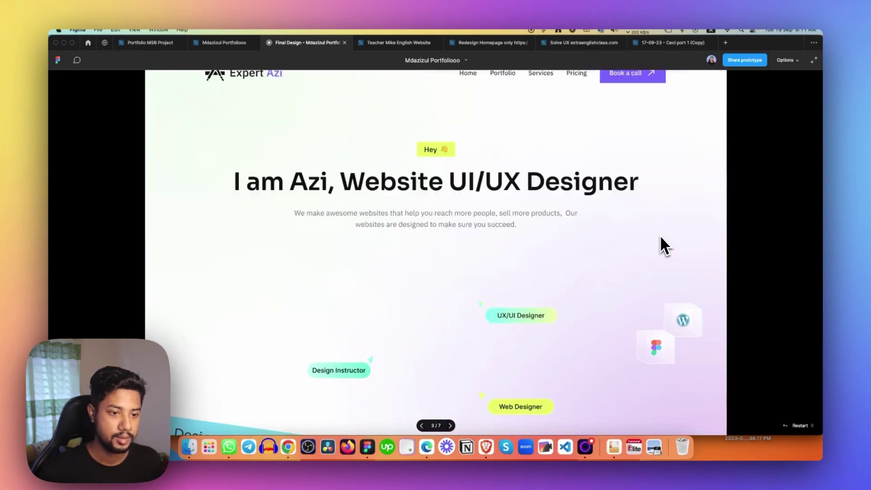
scroll(663, 240, down, 5)
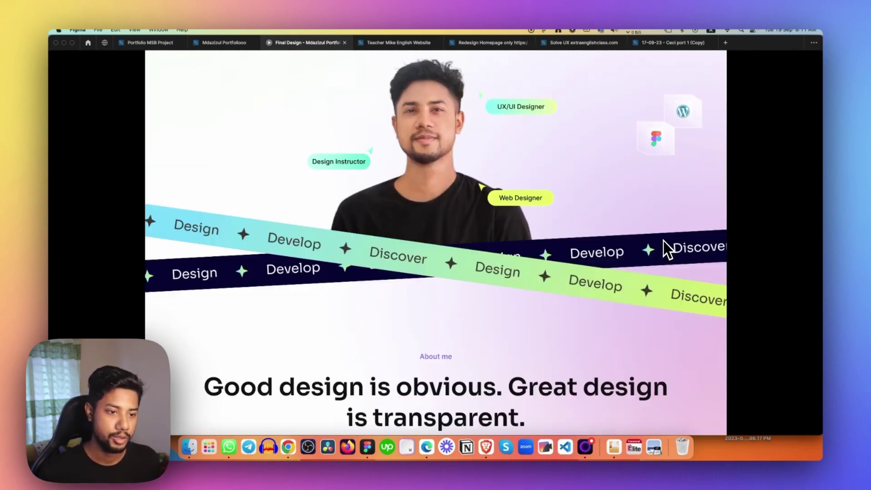
scroll(663, 240, up, 5)
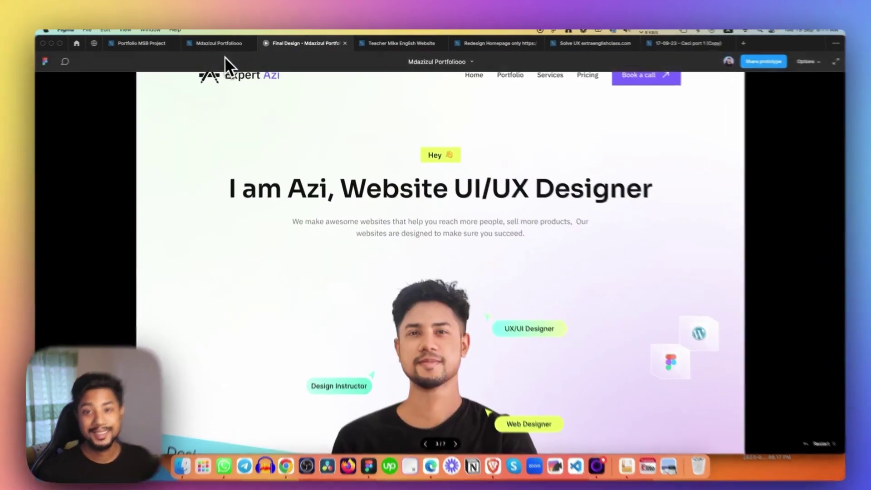
click(224, 42)
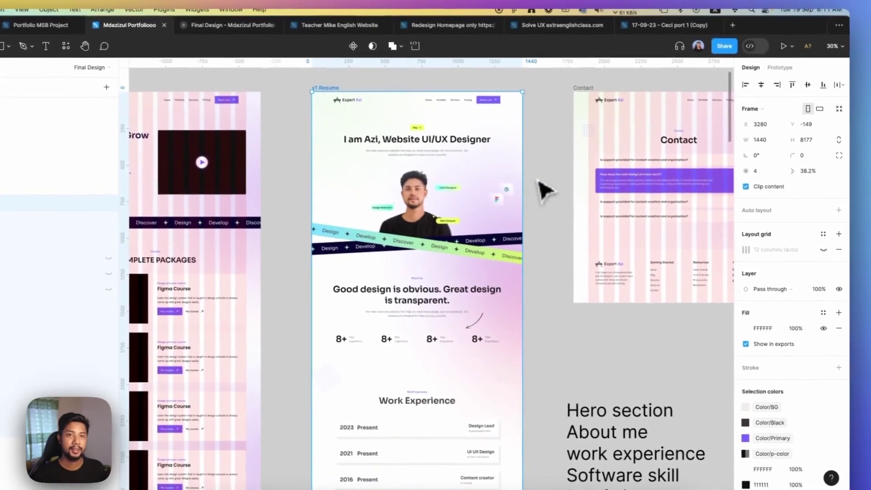
click(545, 190)
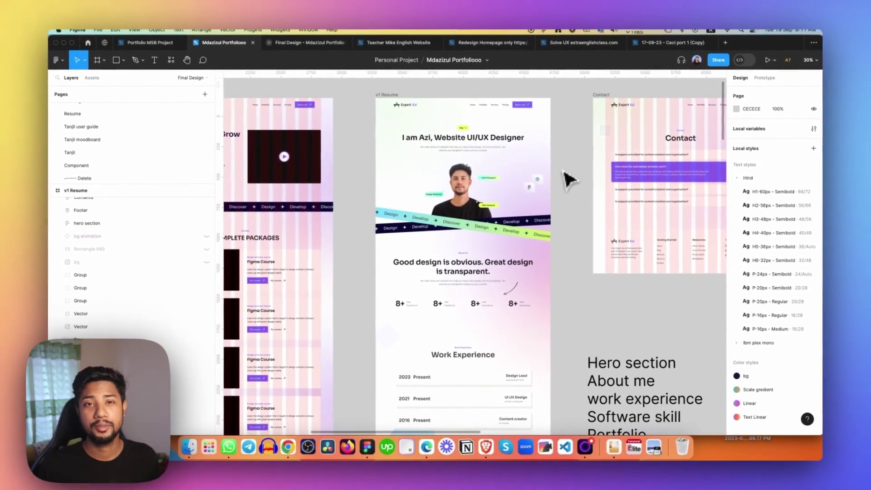
Bring Chrome forward on the Transform – getWpExpert tab at getwpexpert.com
click(284, 439)
click(583, 14)
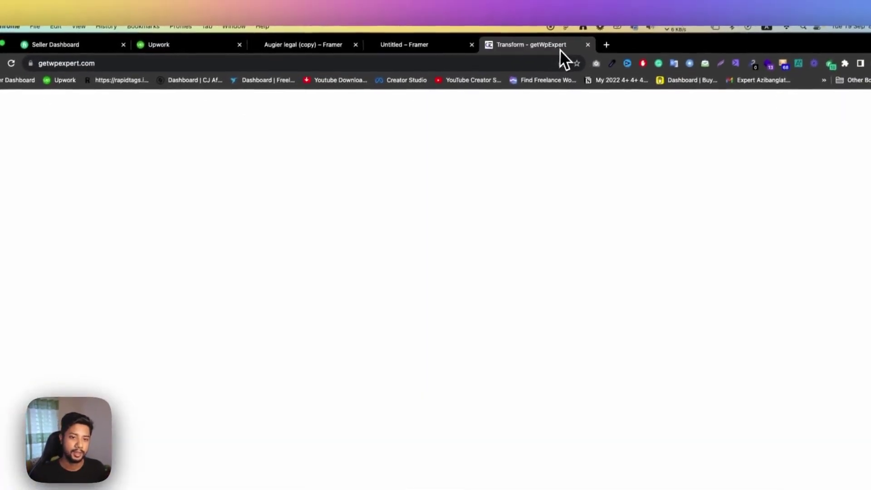